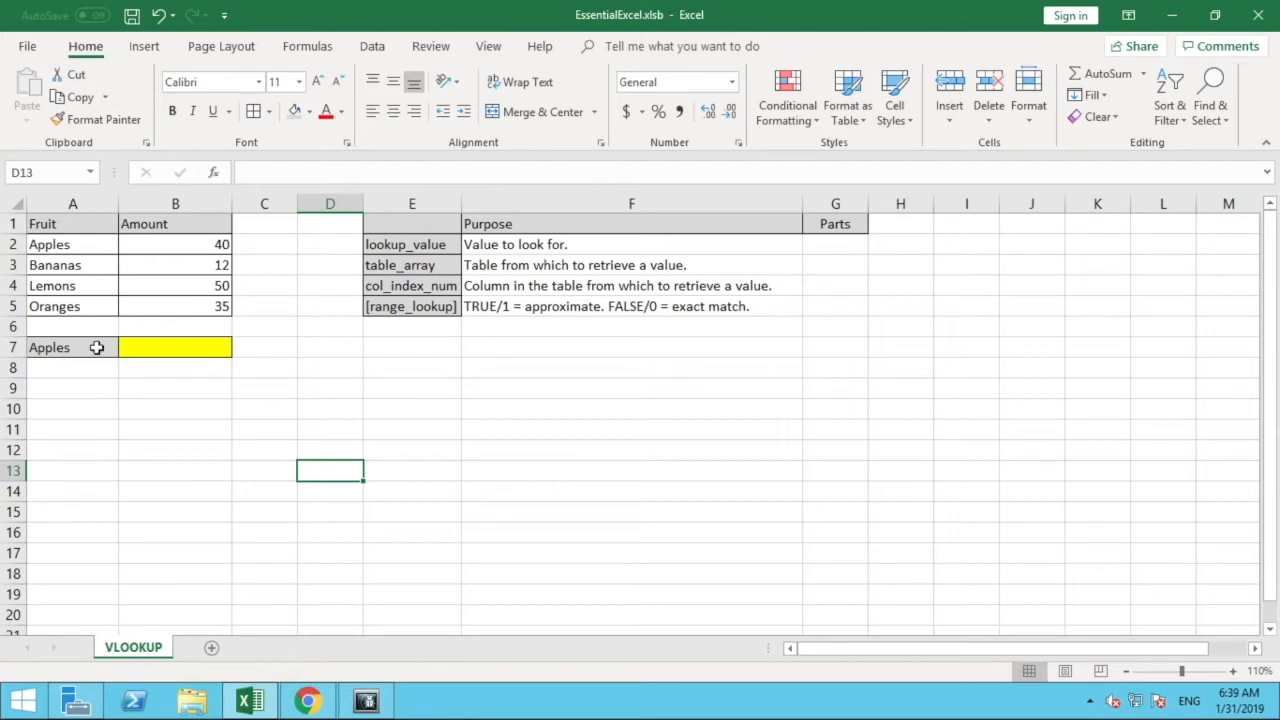
Step: Enter A7 in cell G2 as the Parts entry for lookup_value
left_click(225, 347)
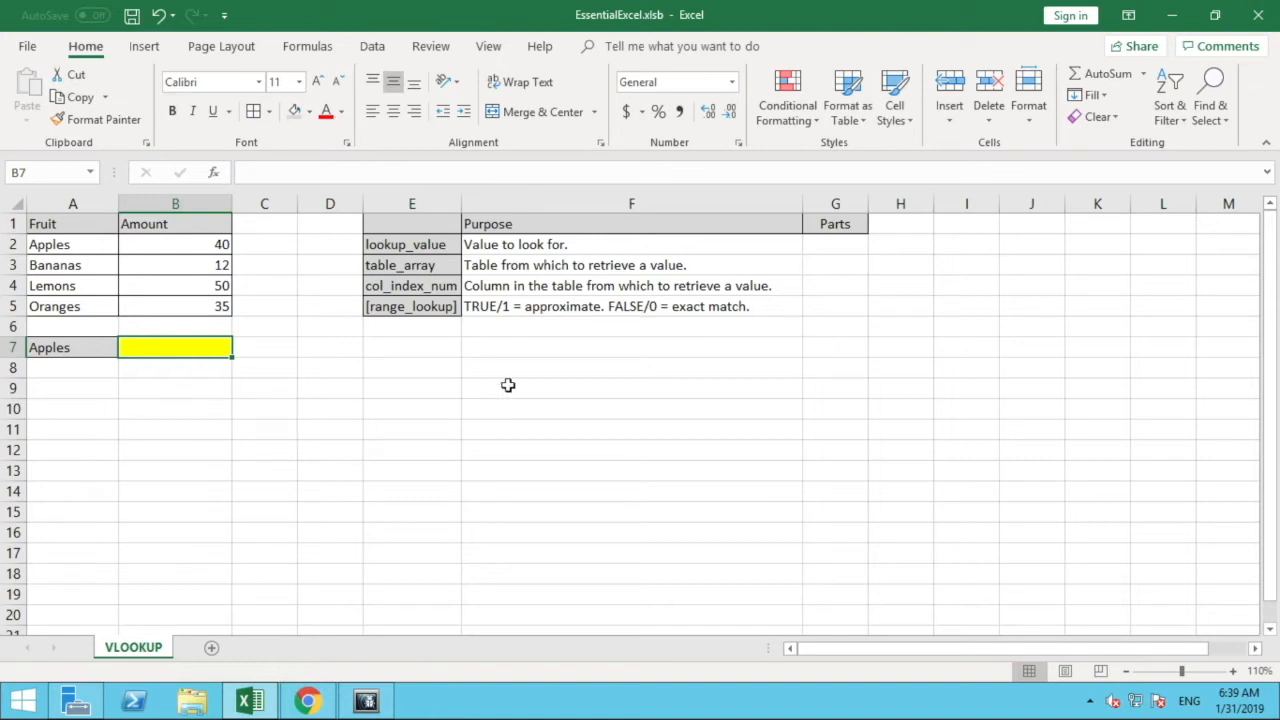
left_click(850, 248)
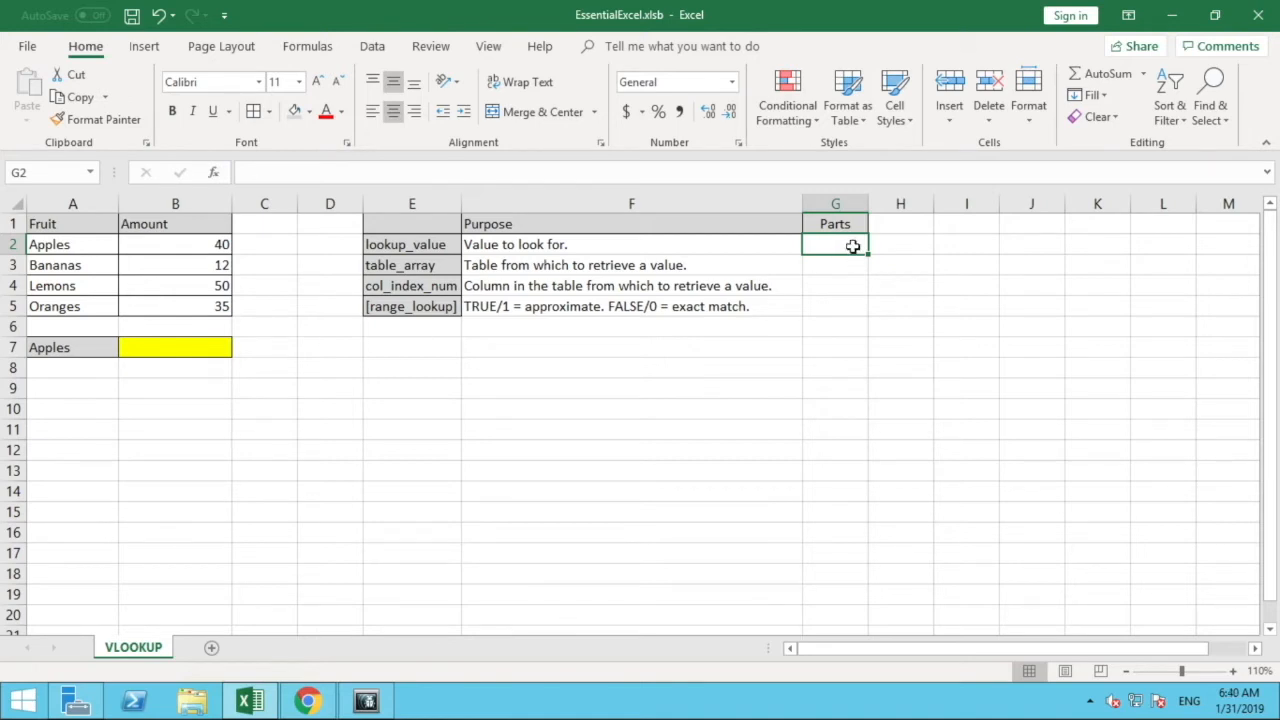
type("A&")
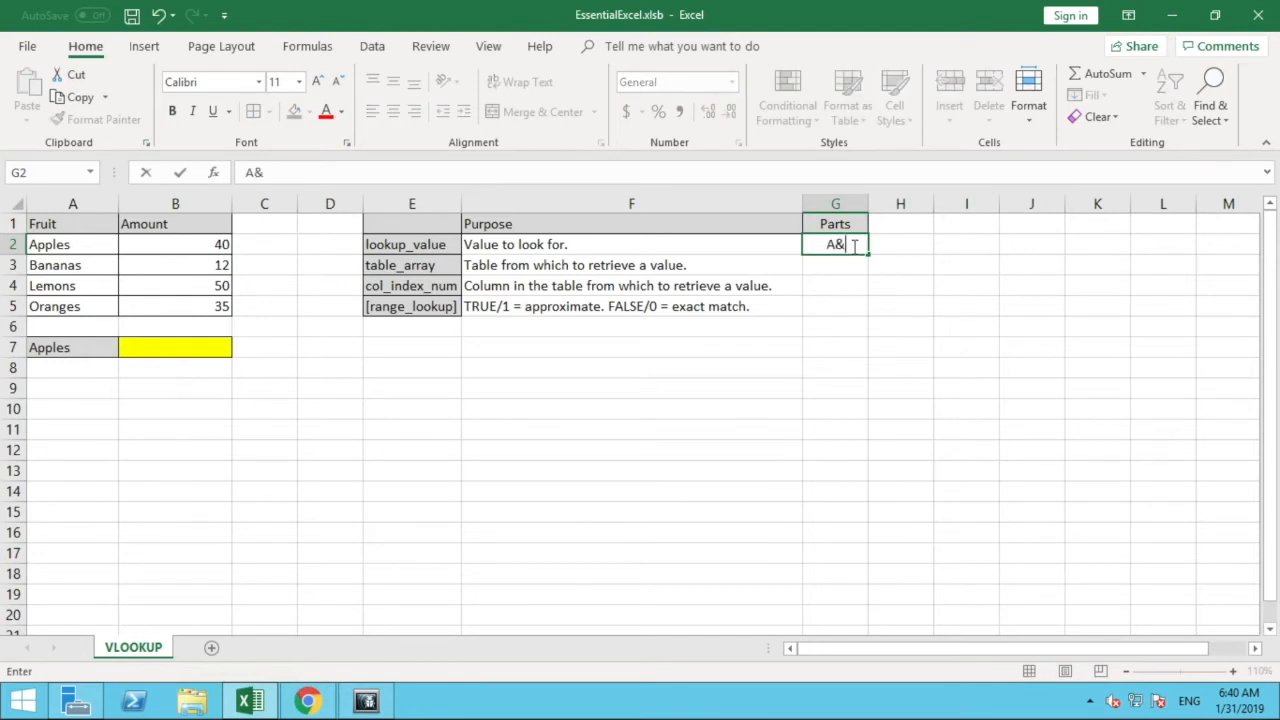
key("BackSpace")
type("7")
key("Return")
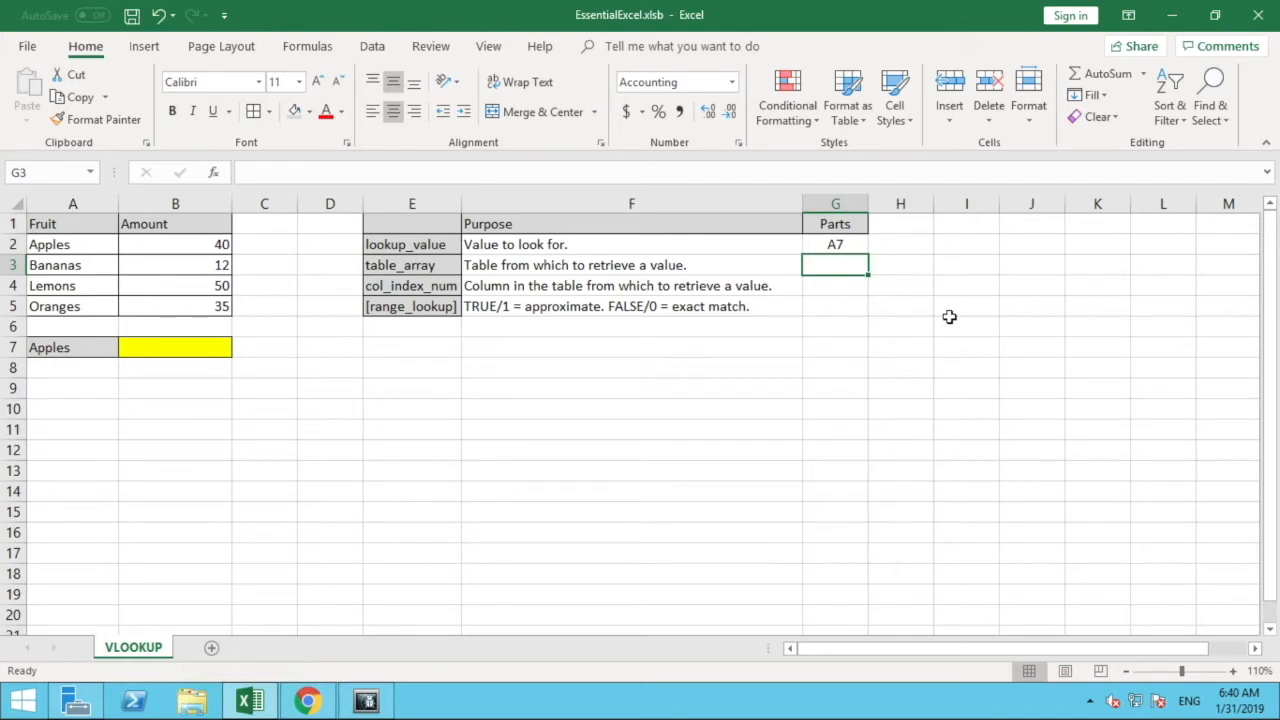
Step: Enter A1:B5 in cell G3 as the Parts entry for table_array
type("A")
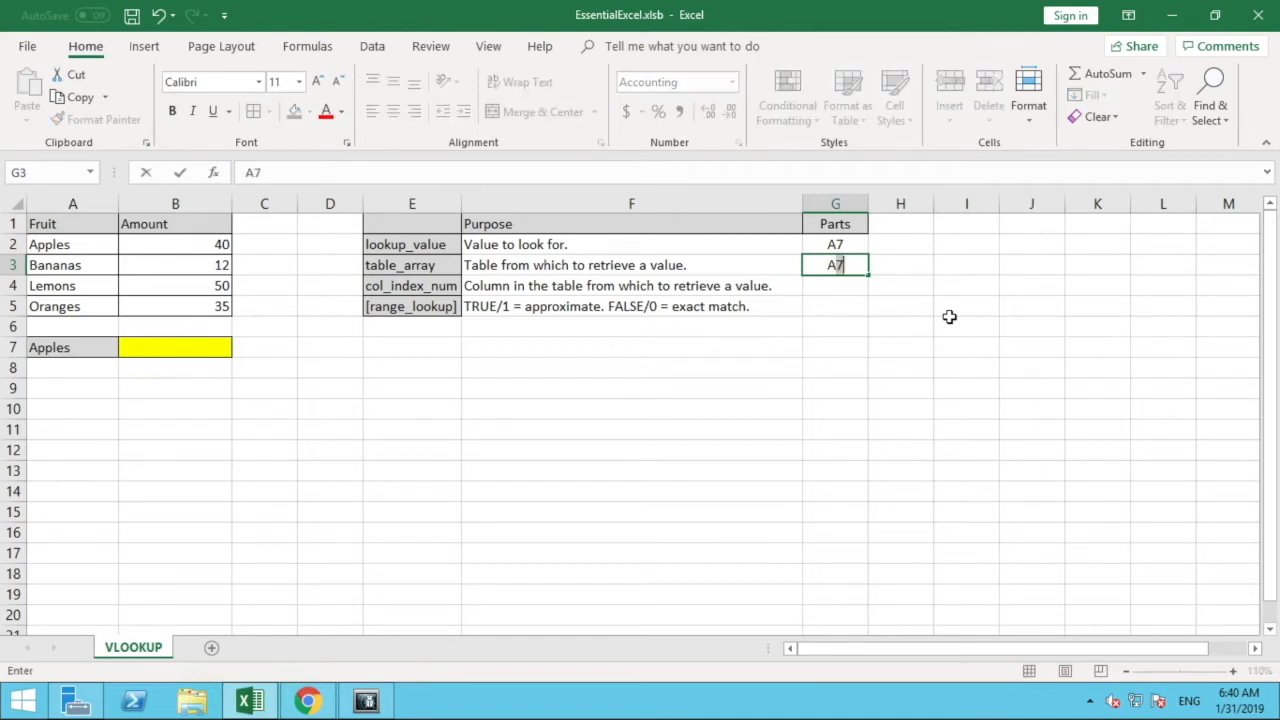
type("1:B5")
key("Return")
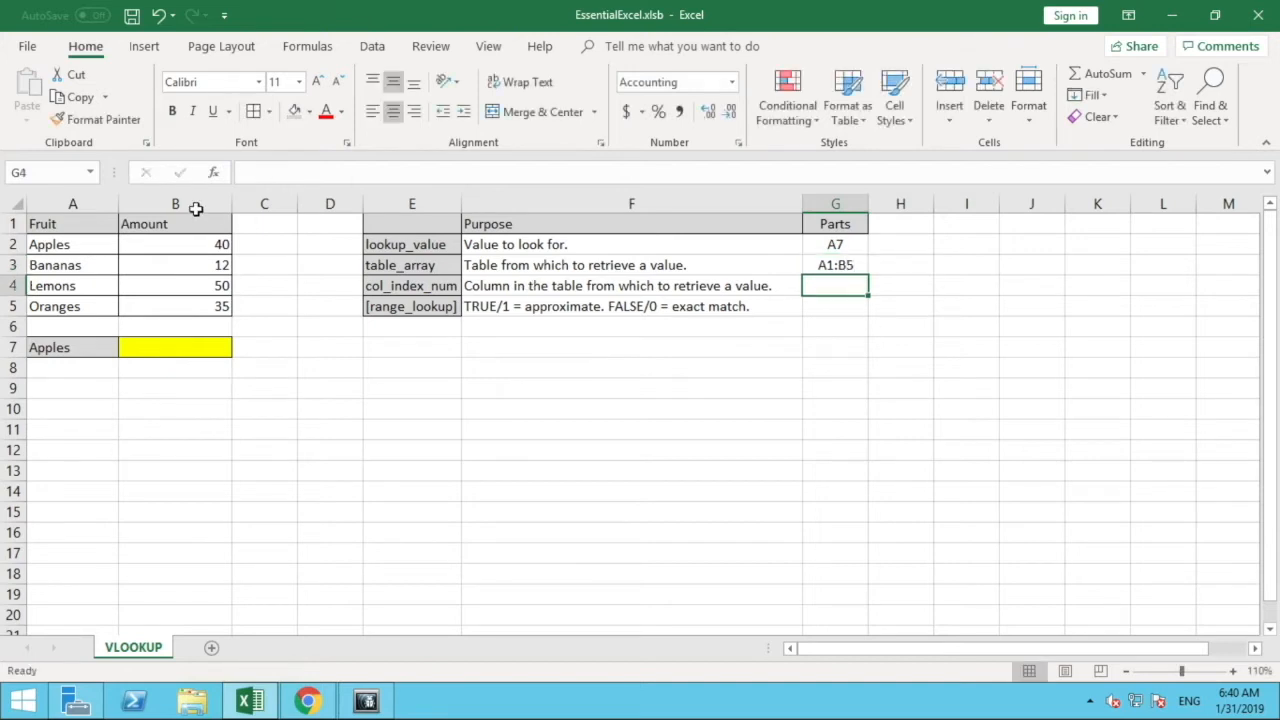
left_click_drag(77, 220, 168, 304)
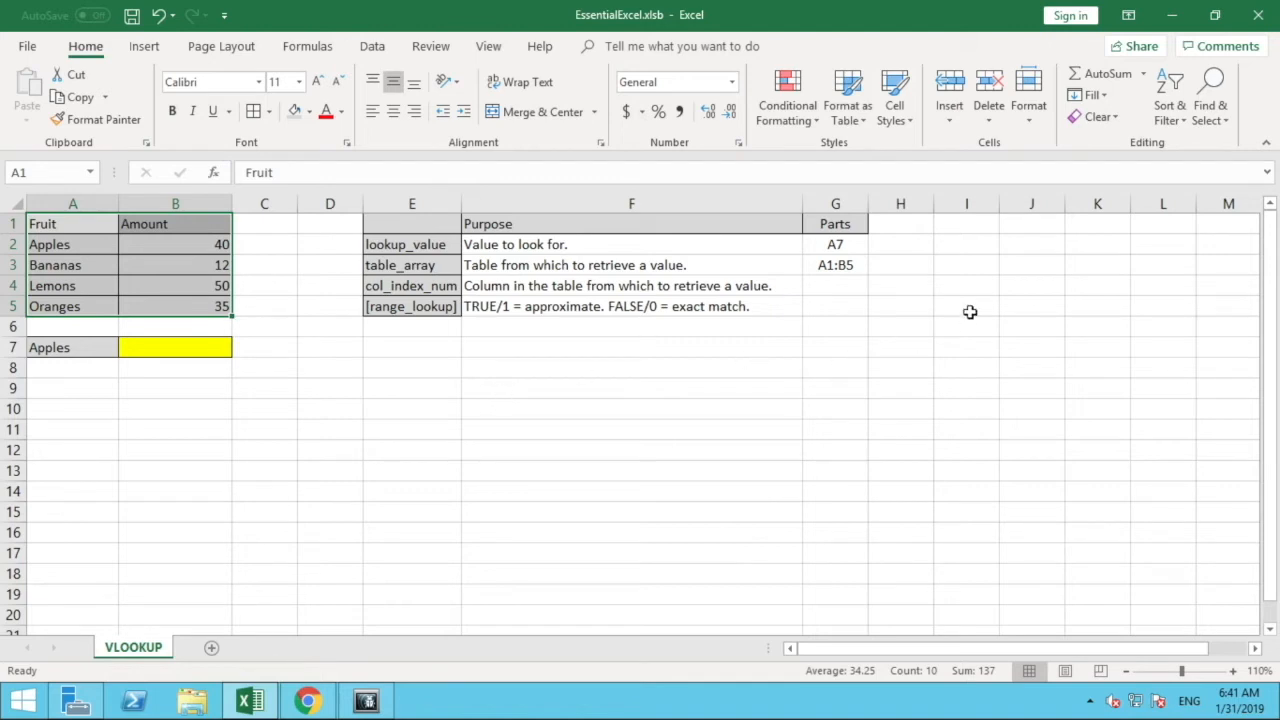
left_click(857, 246)
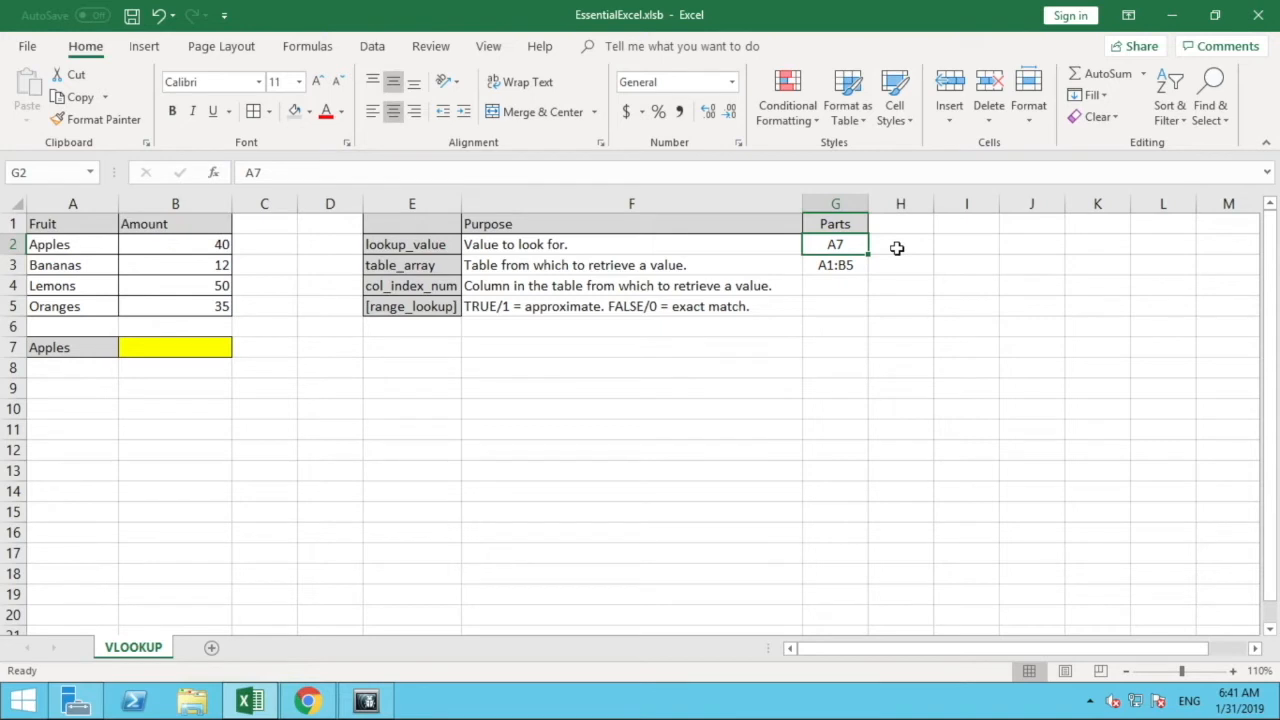
left_click(852, 265)
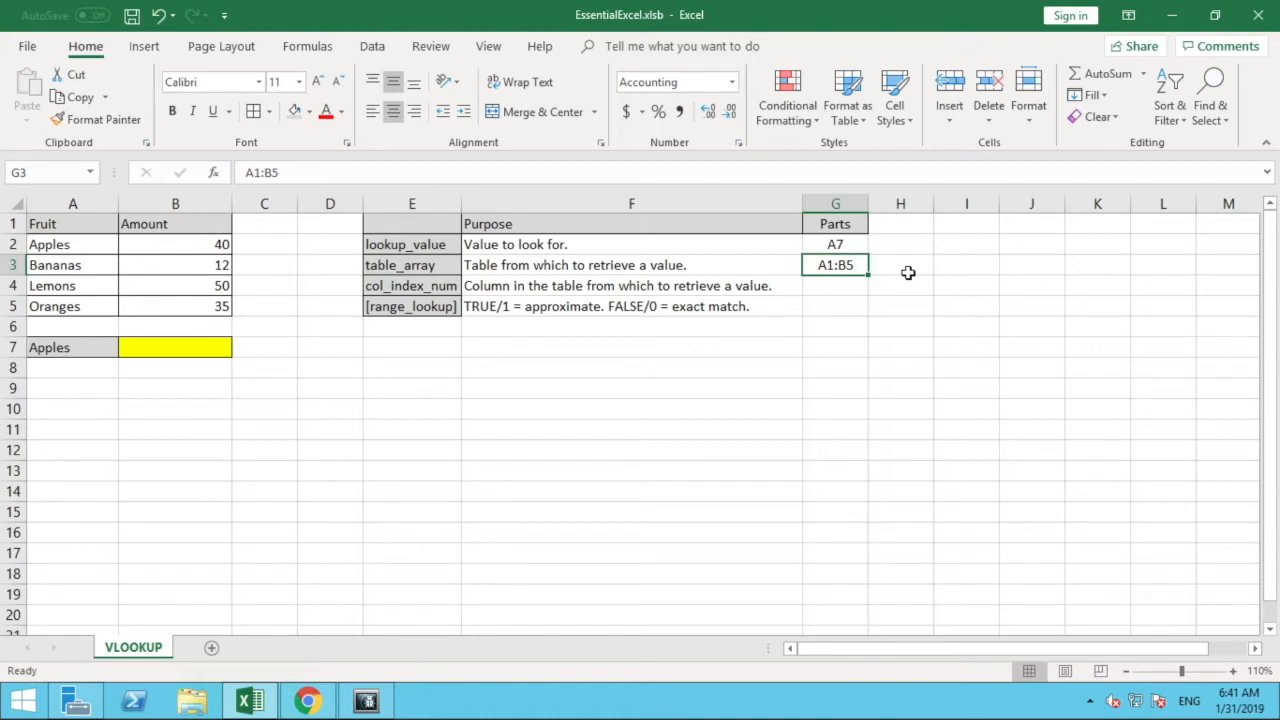
Step: Enter 2 in cell G4 as the col_index_num part and set cells G4:G5 to the General number format
left_click(845, 290)
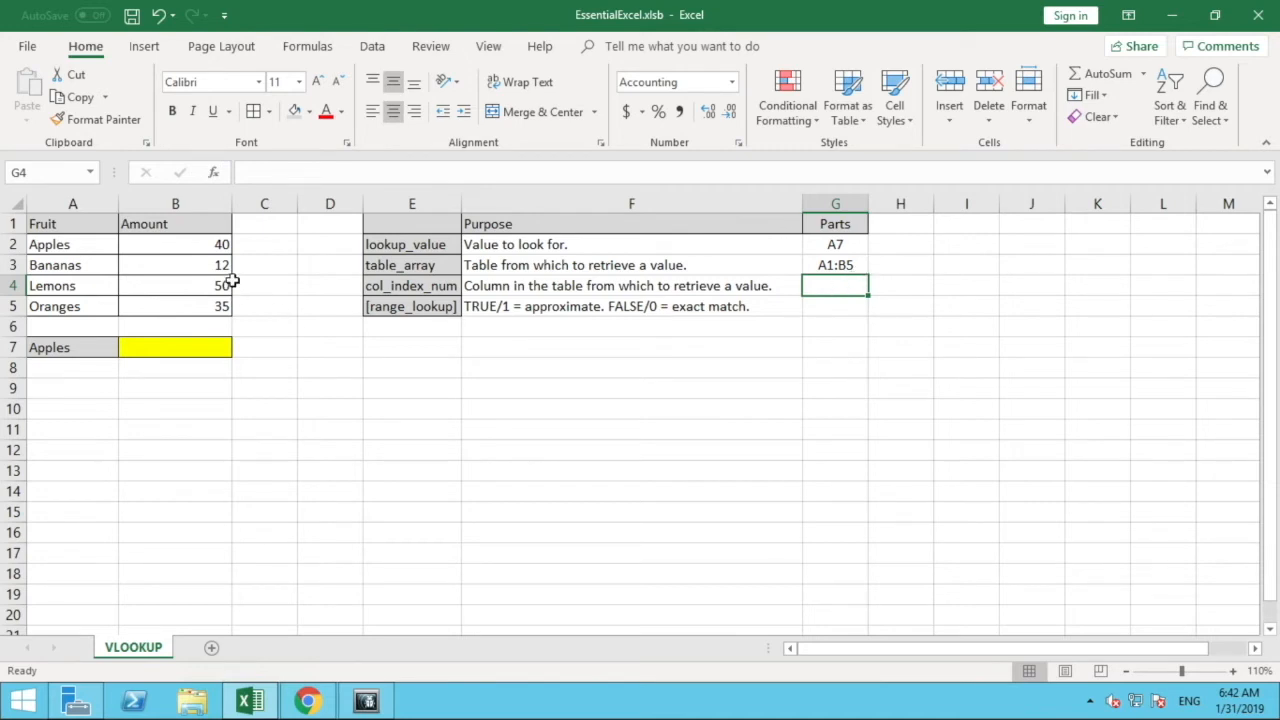
type("2")
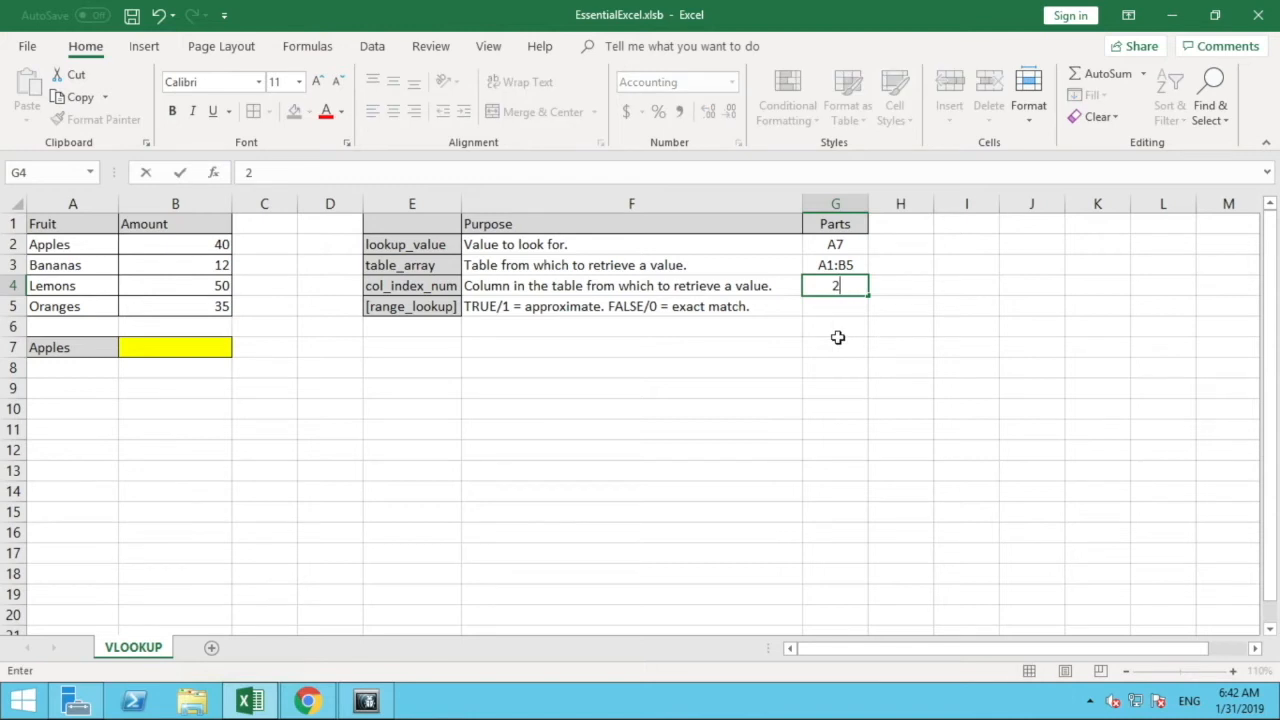
key("Return")
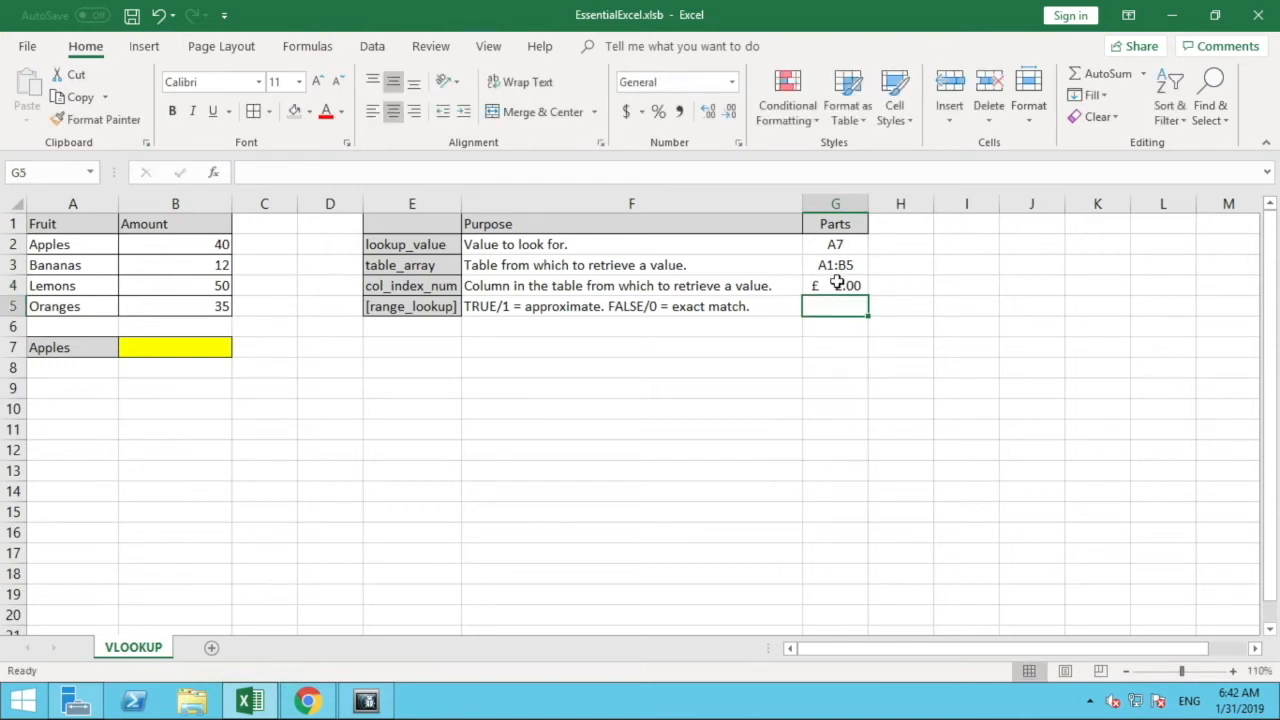
left_click_drag(831, 289, 831, 302)
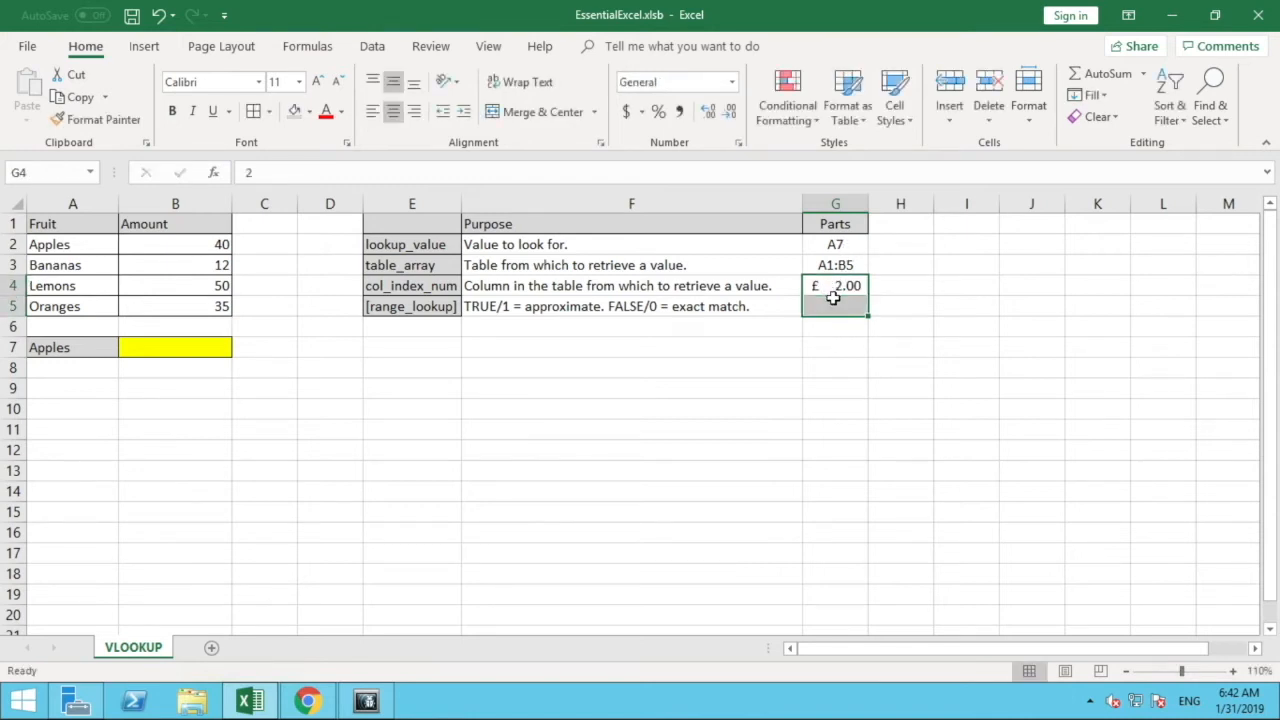
left_click(731, 82)
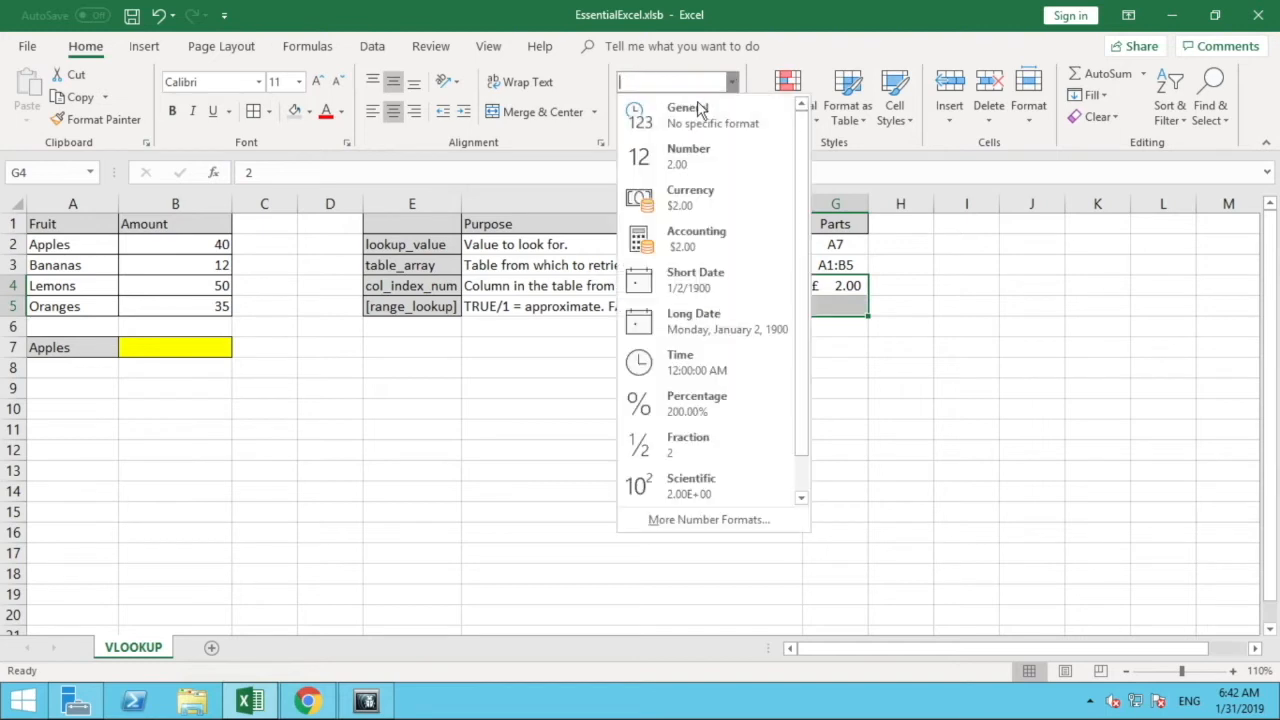
left_click(703, 107)
left_click(813, 293)
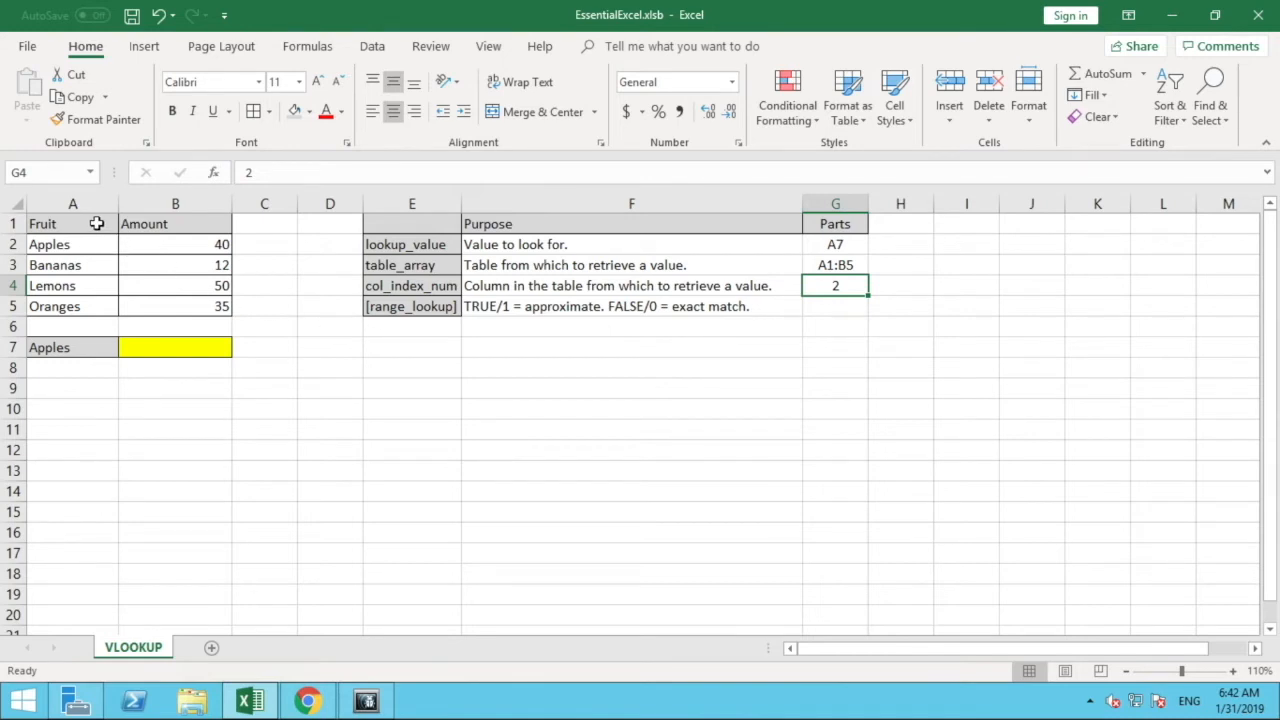
Step: Enter 0 in cell G5 as the Parts entry for range_lookup, for an exact match
left_click_drag(96, 224, 157, 309)
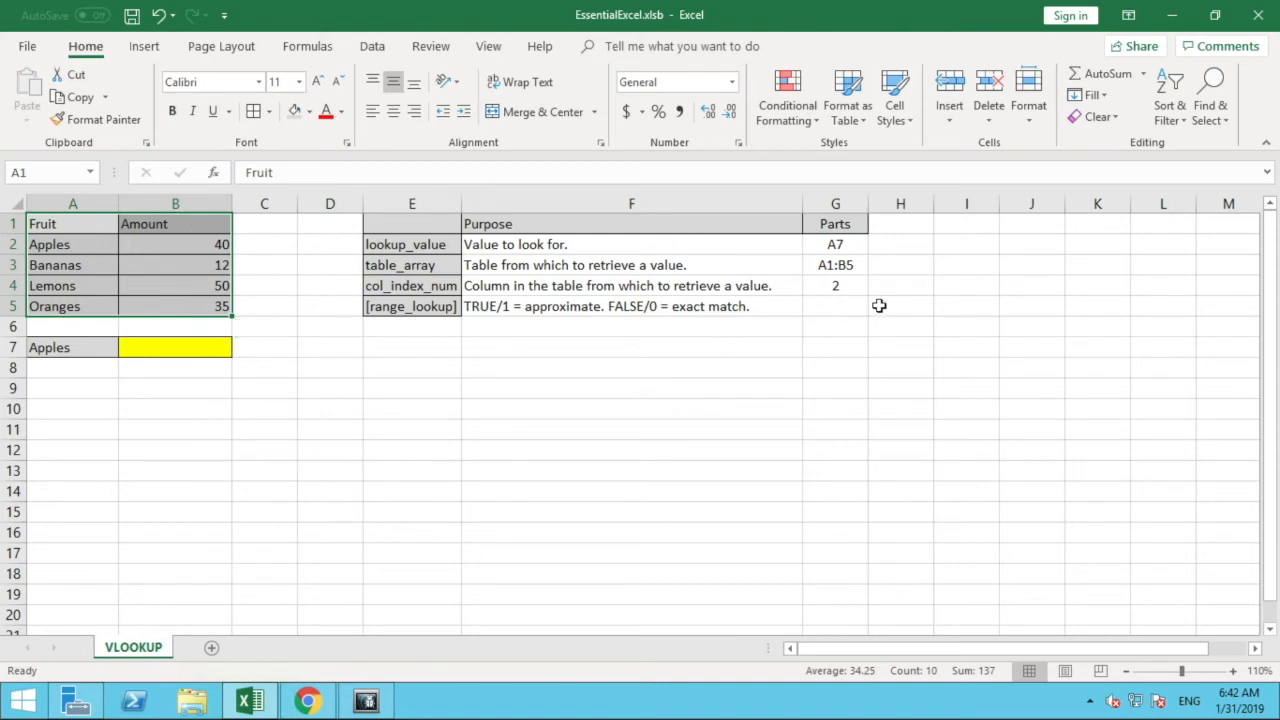
left_click(838, 308)
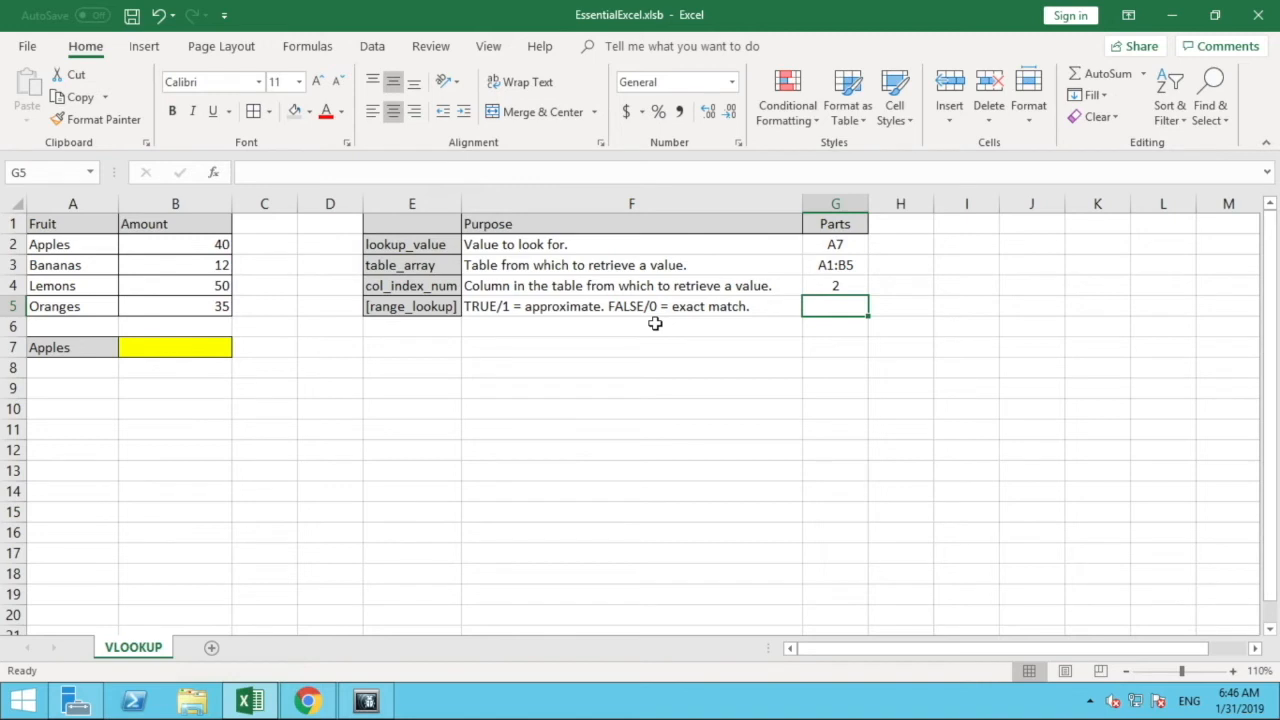
type("0")
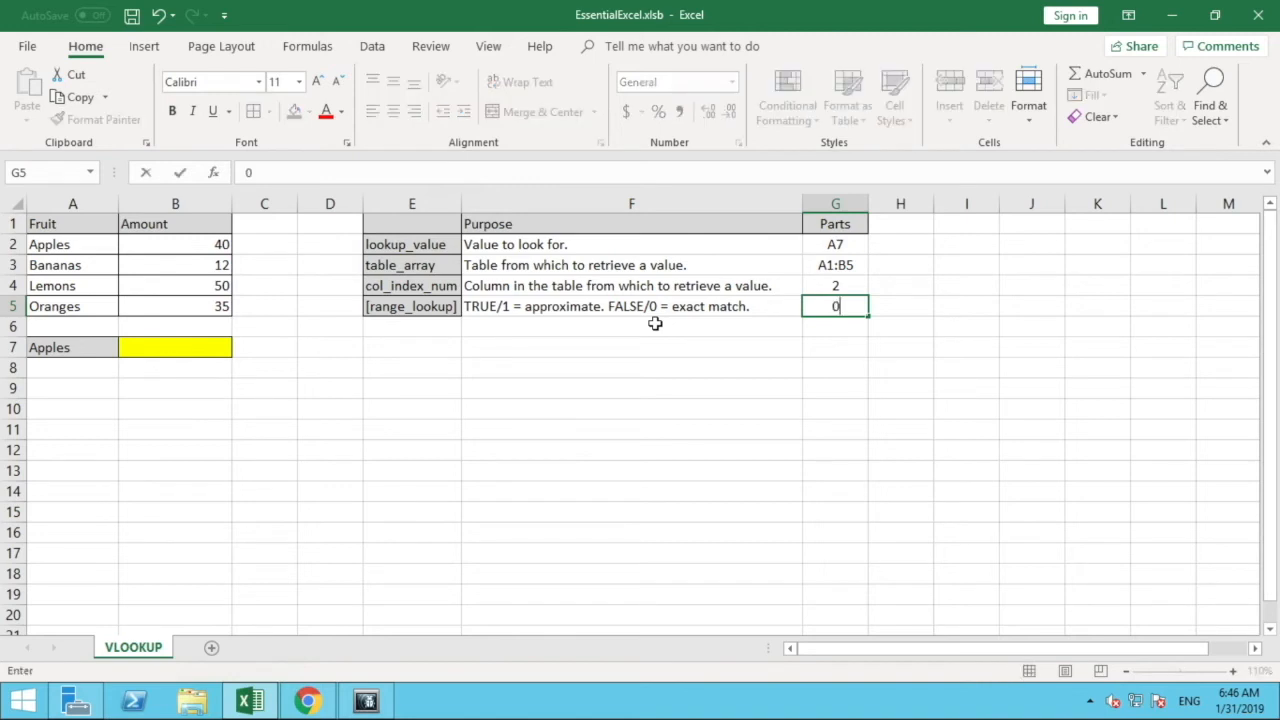
key("Return")
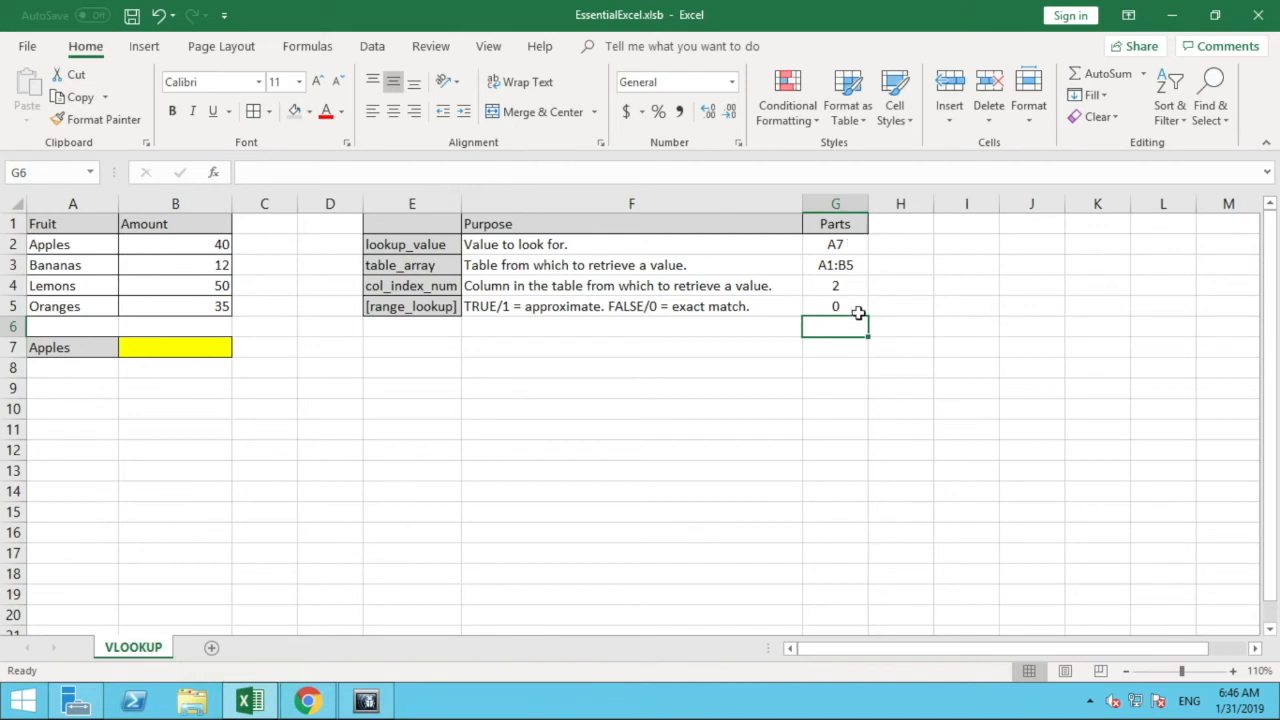
left_click(852, 246)
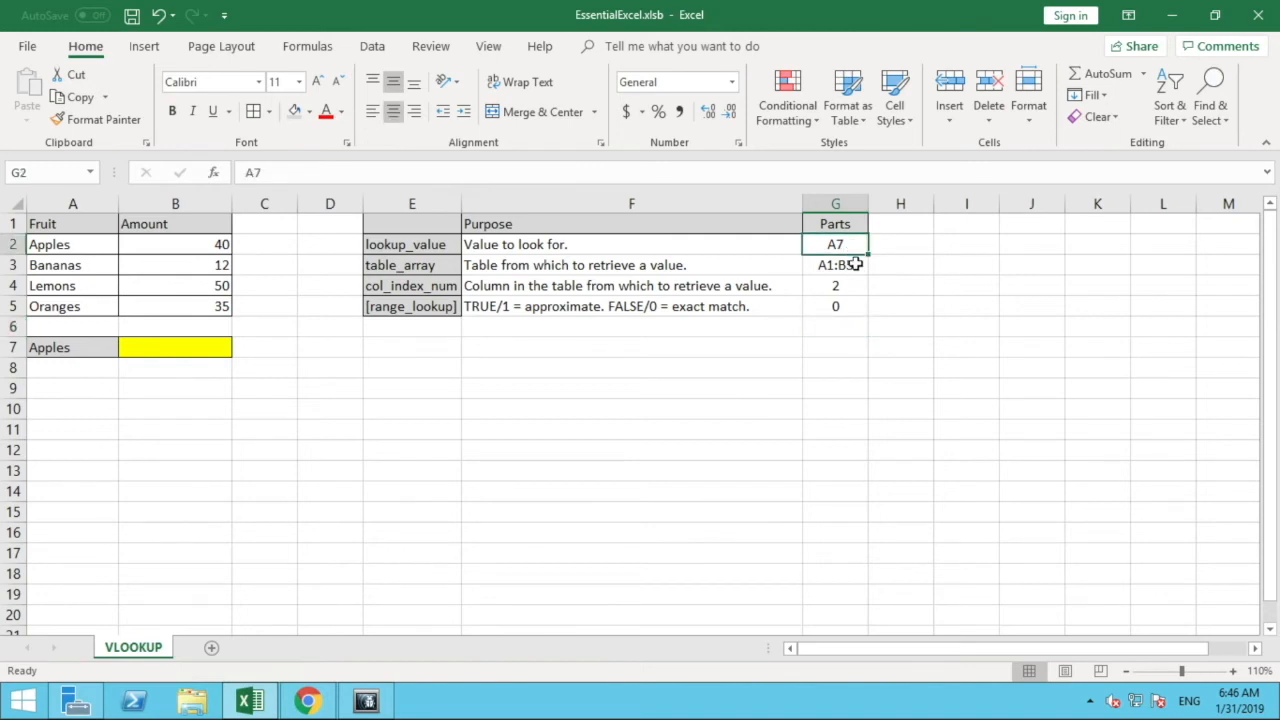
left_click(851, 264)
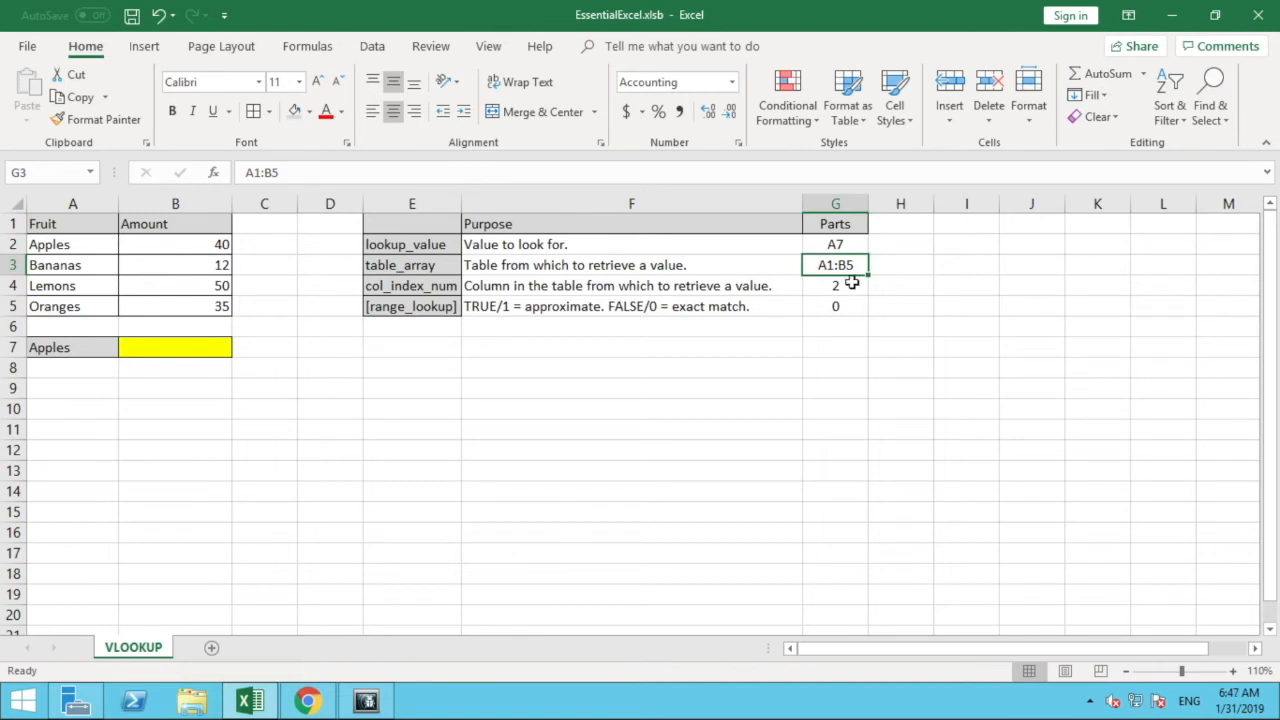
left_click(851, 286)
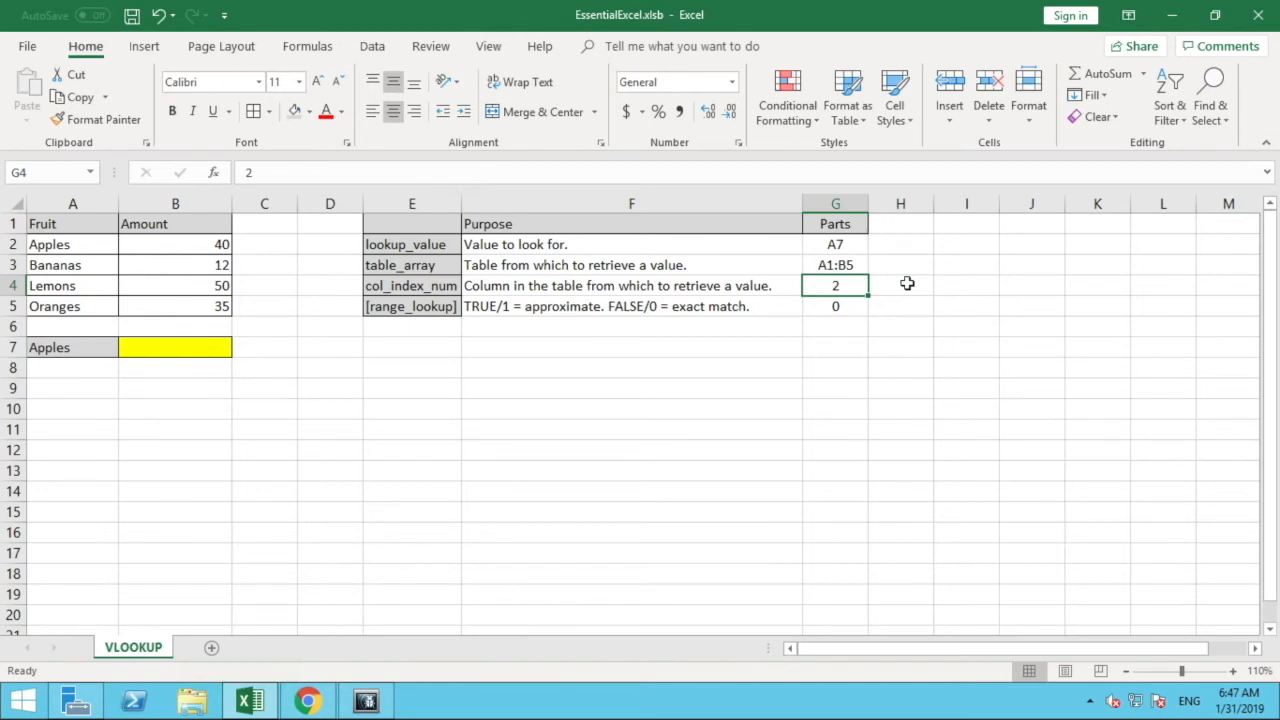
left_click(858, 309)
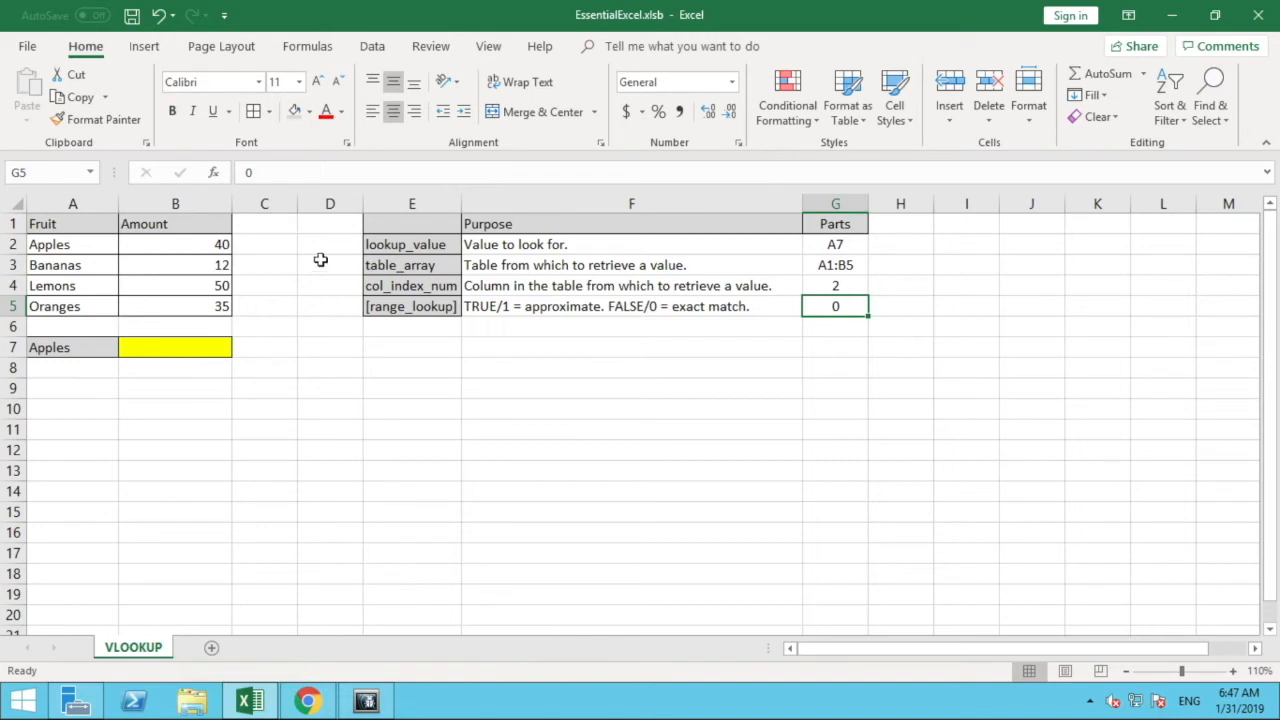
Step: Begin a VLOOKUP formula in the yellow cell B7 with A7 as the lookup value
left_click(198, 342)
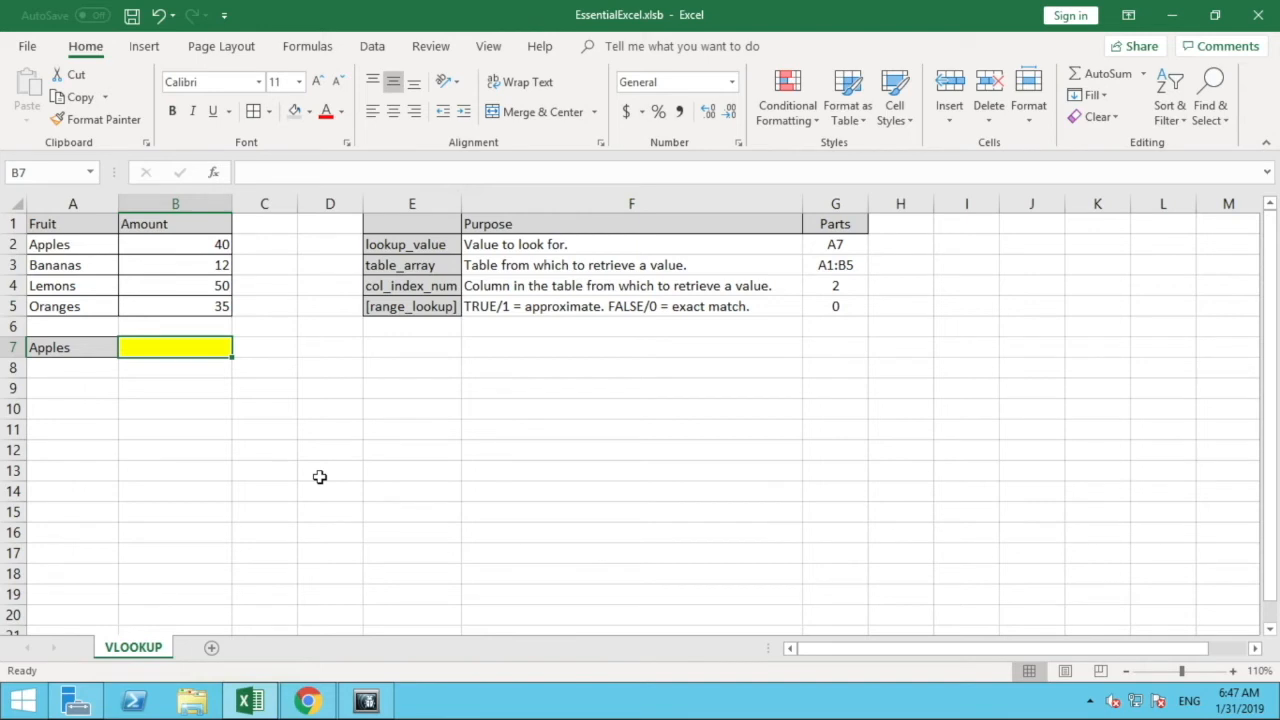
type("=")
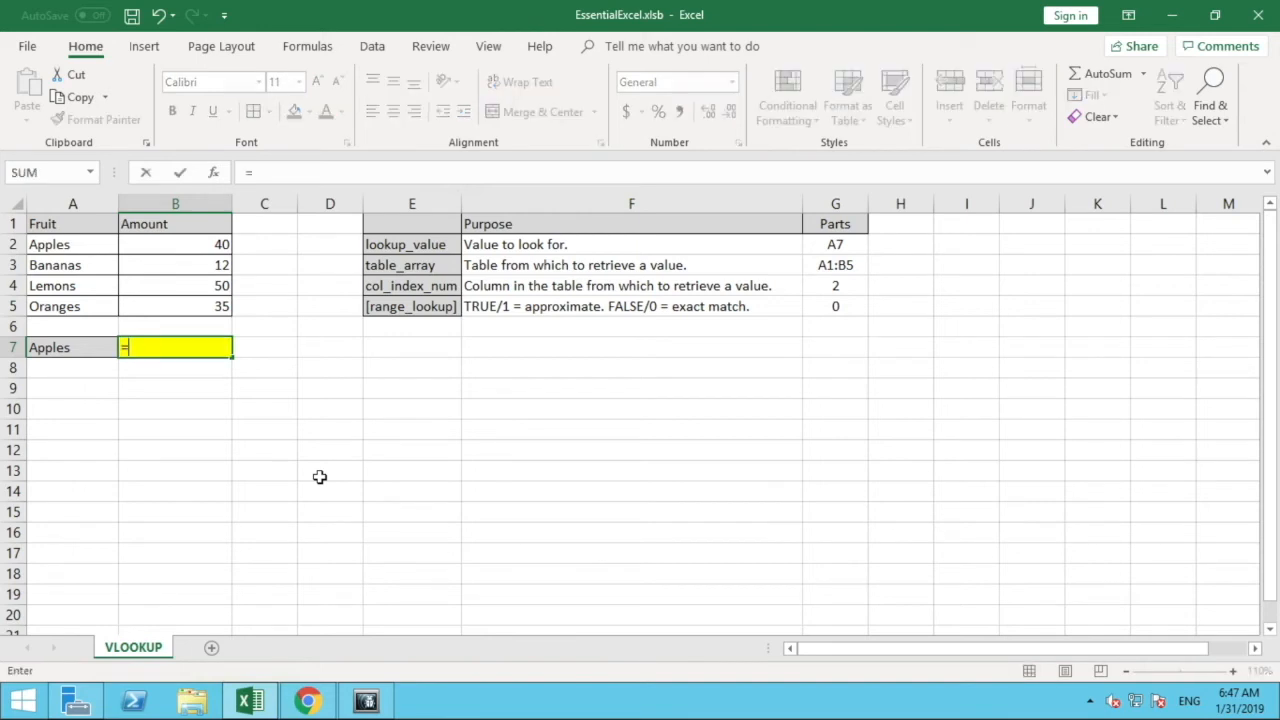
type("V")
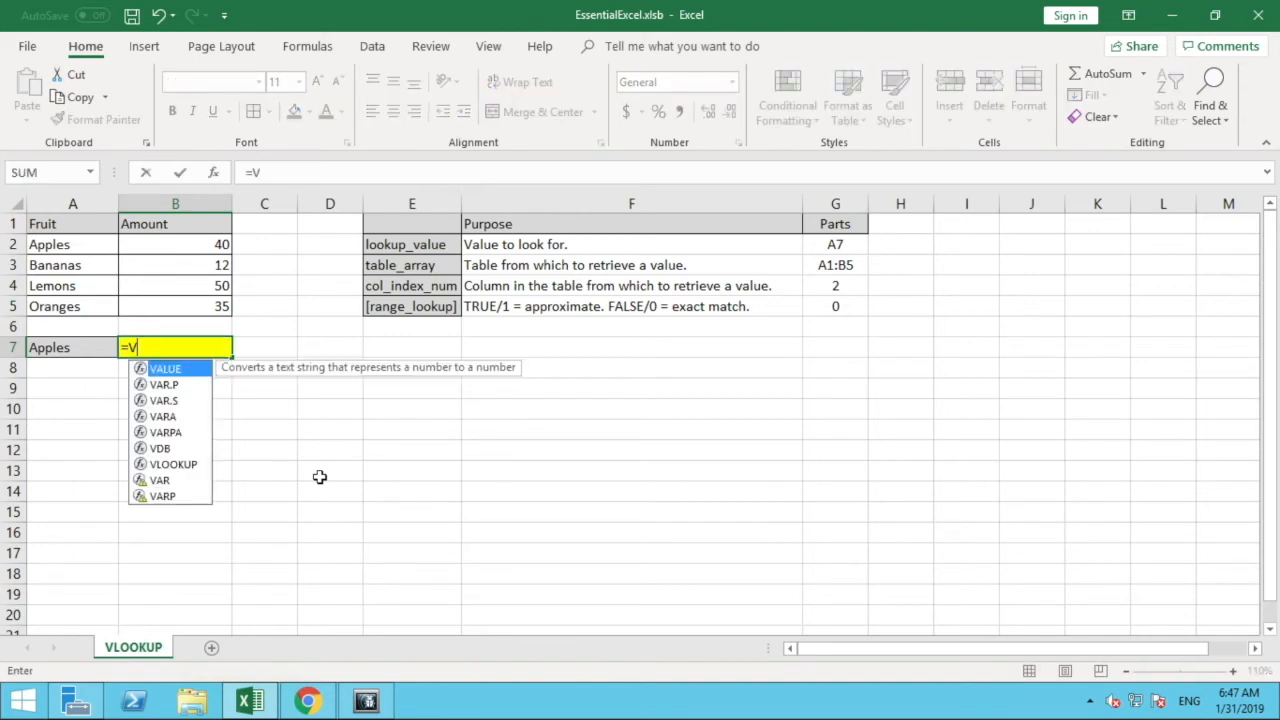
type("LOOKUP")
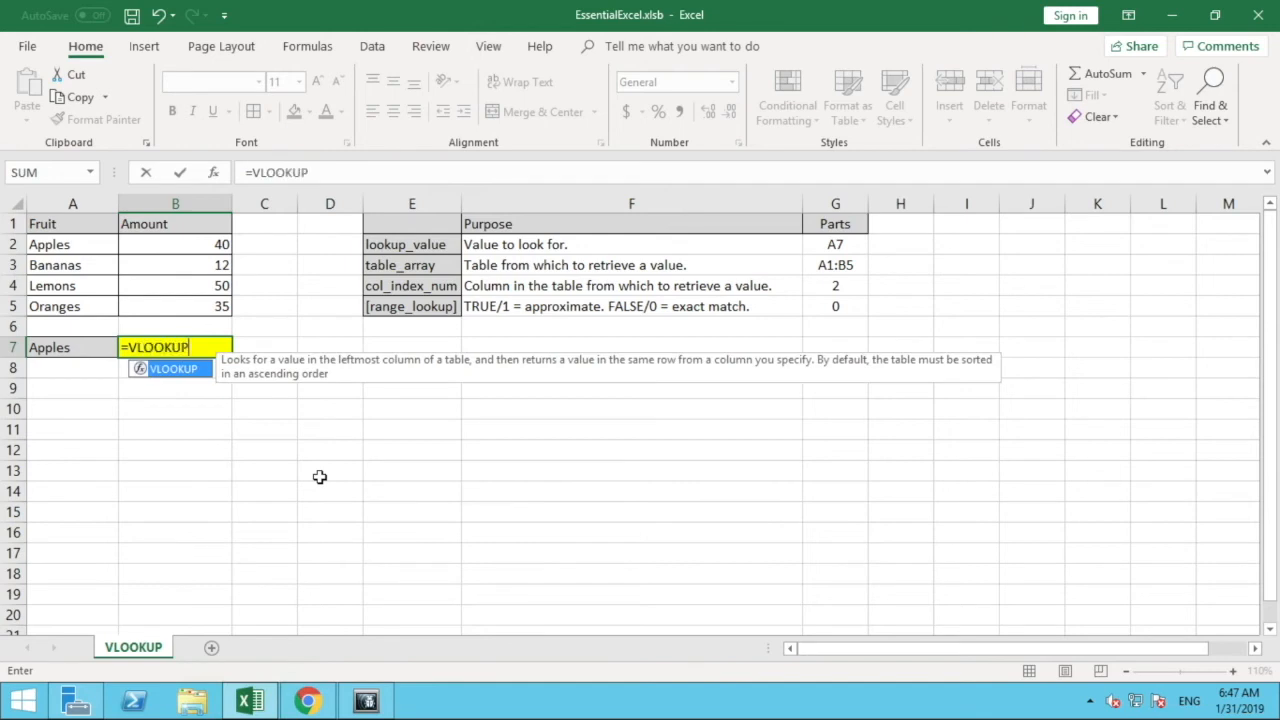
type("(")
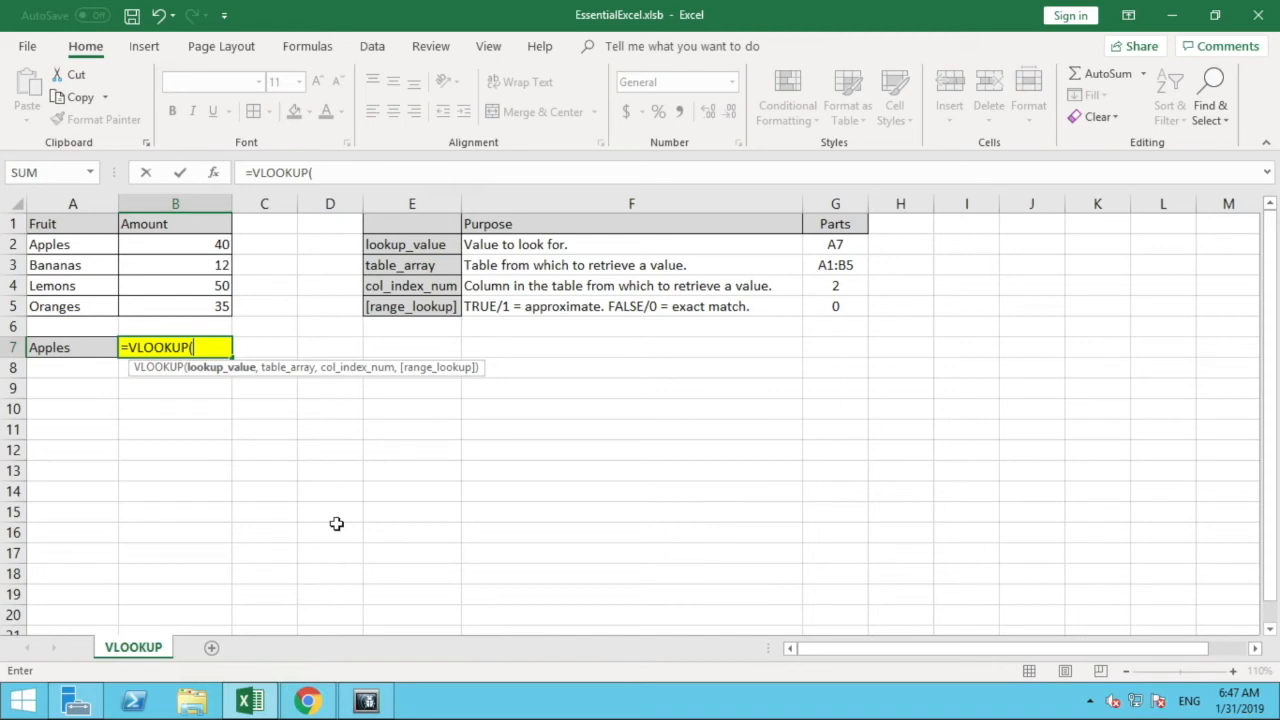
left_click(85, 350)
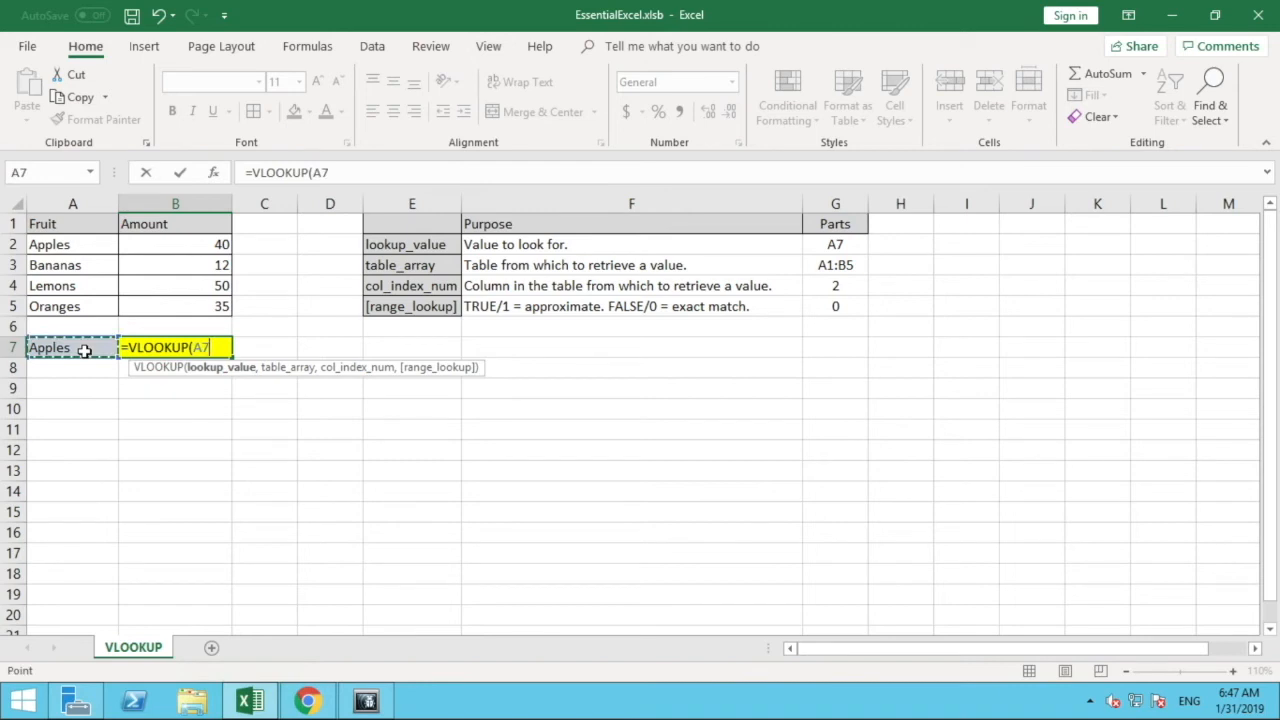
type(",")
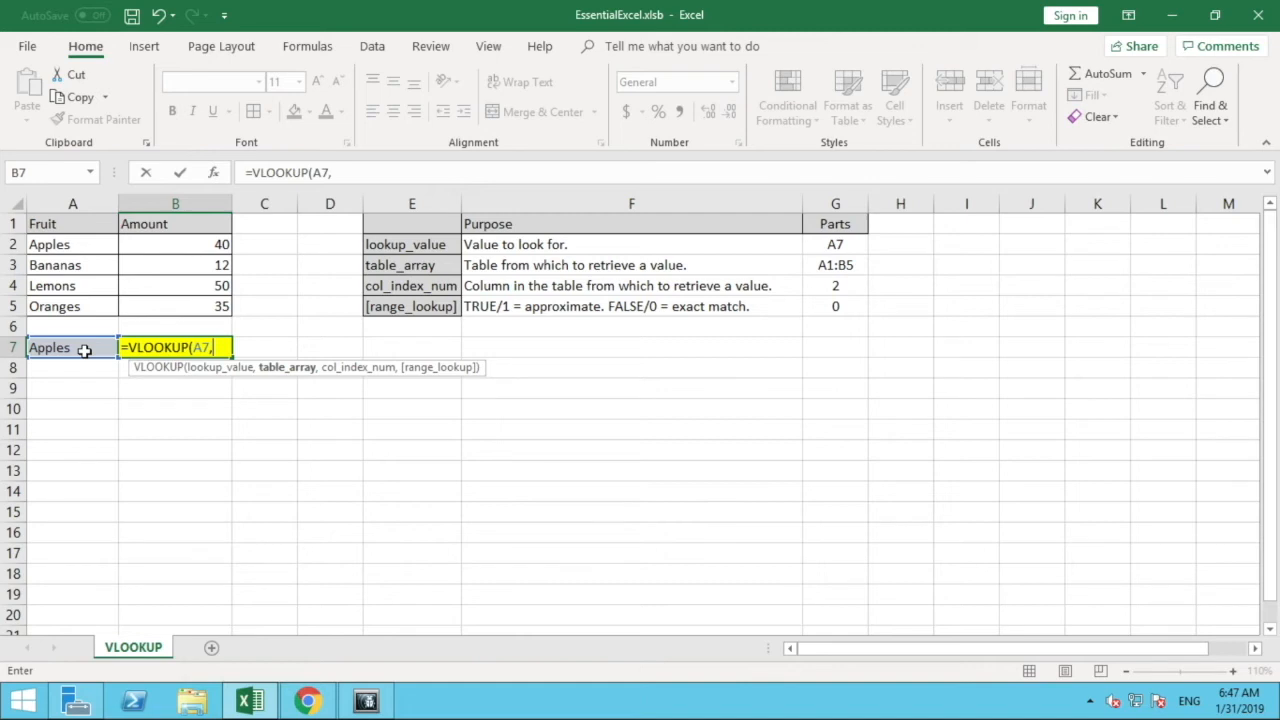
Step: Complete the VLOOKUP formula in B7 with table array A1:B5, column index 2 and FALSE for an exact match
left_click(60, 223)
left_click_drag(60, 223, 147, 306)
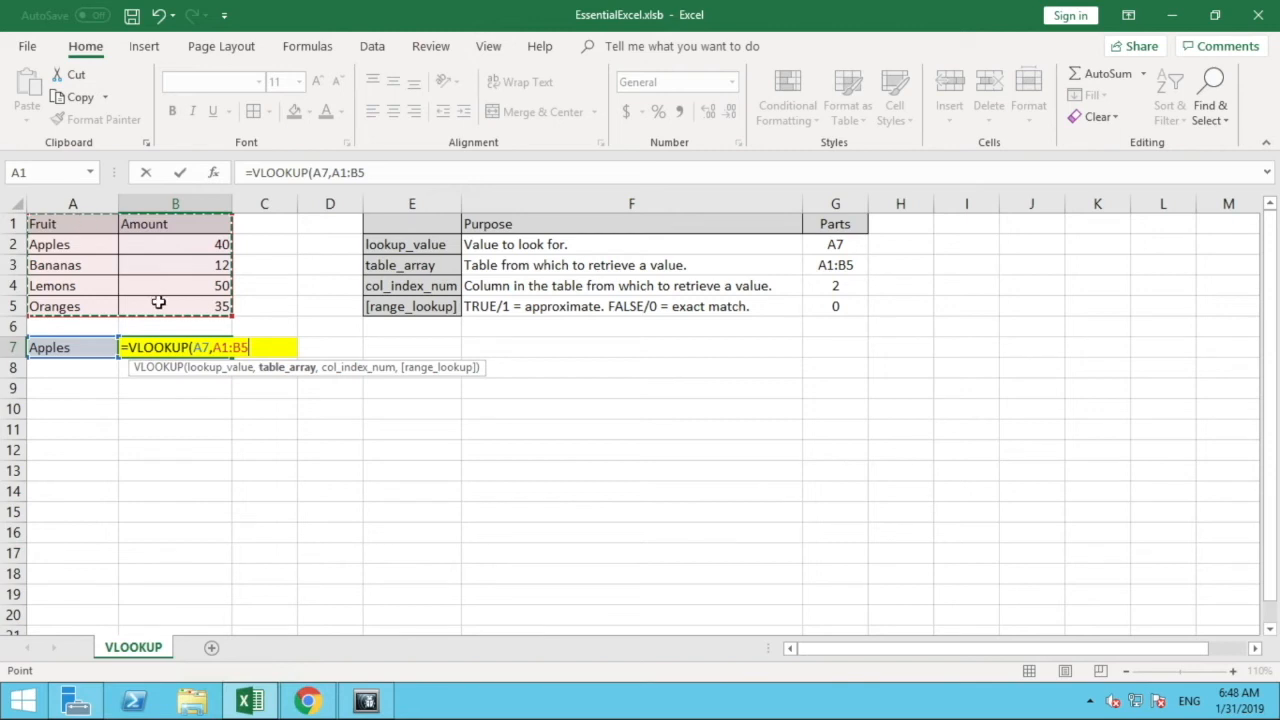
type(",")
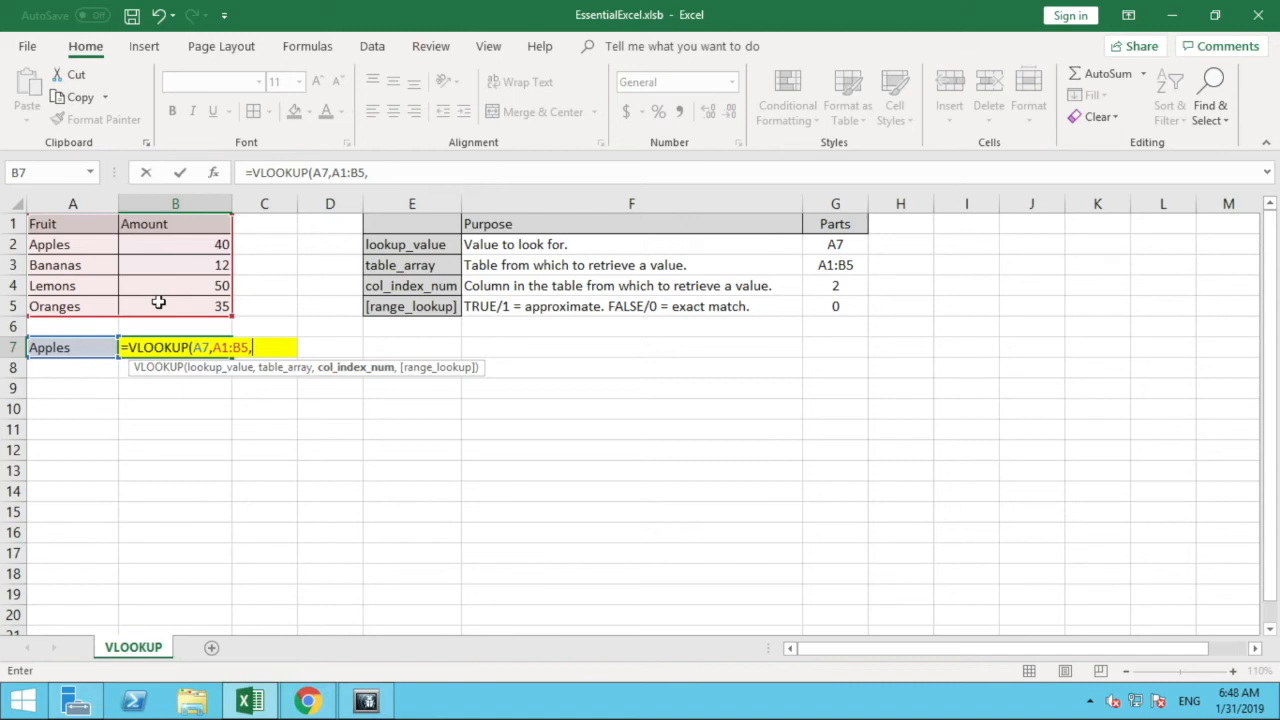
type("2,")
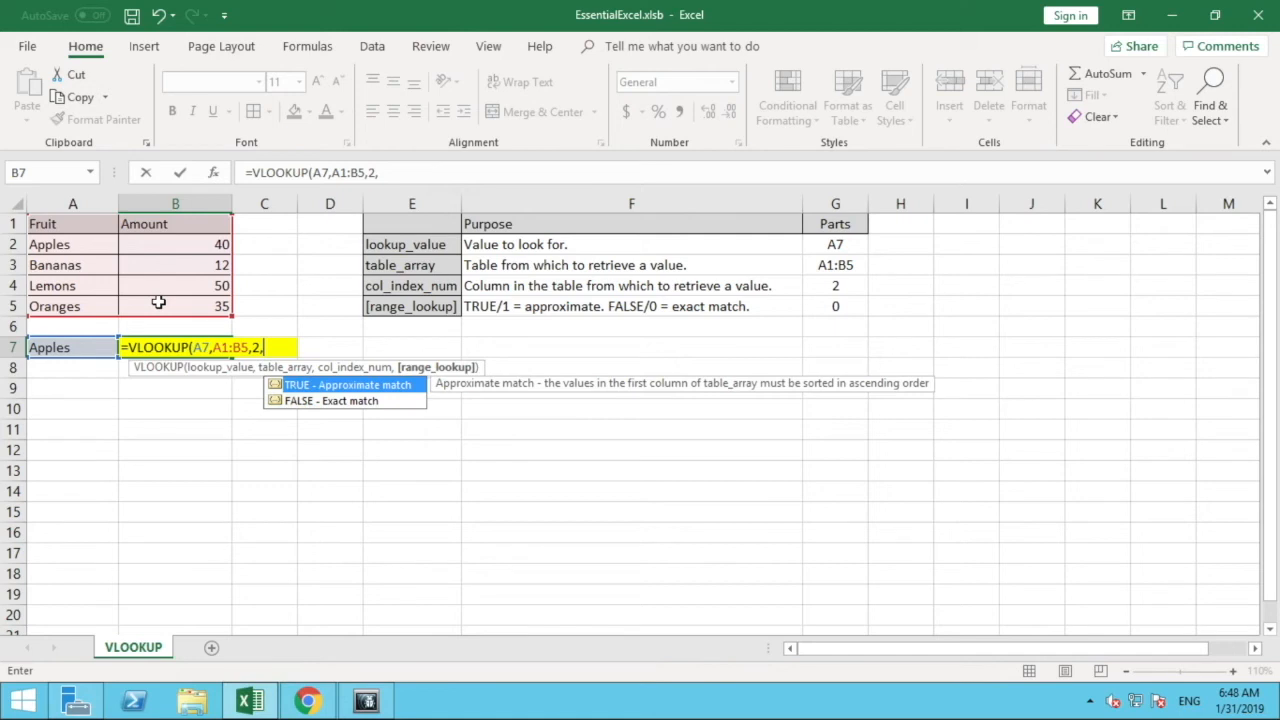
type("FALSE")
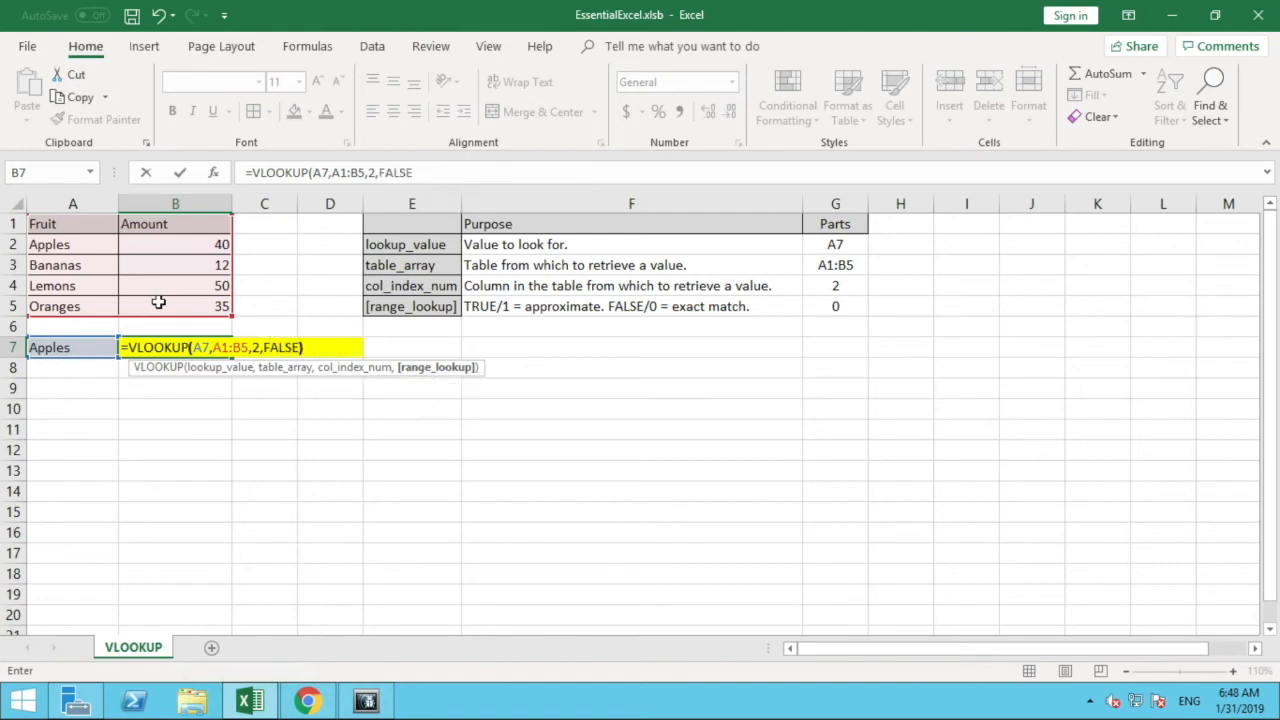
type(")")
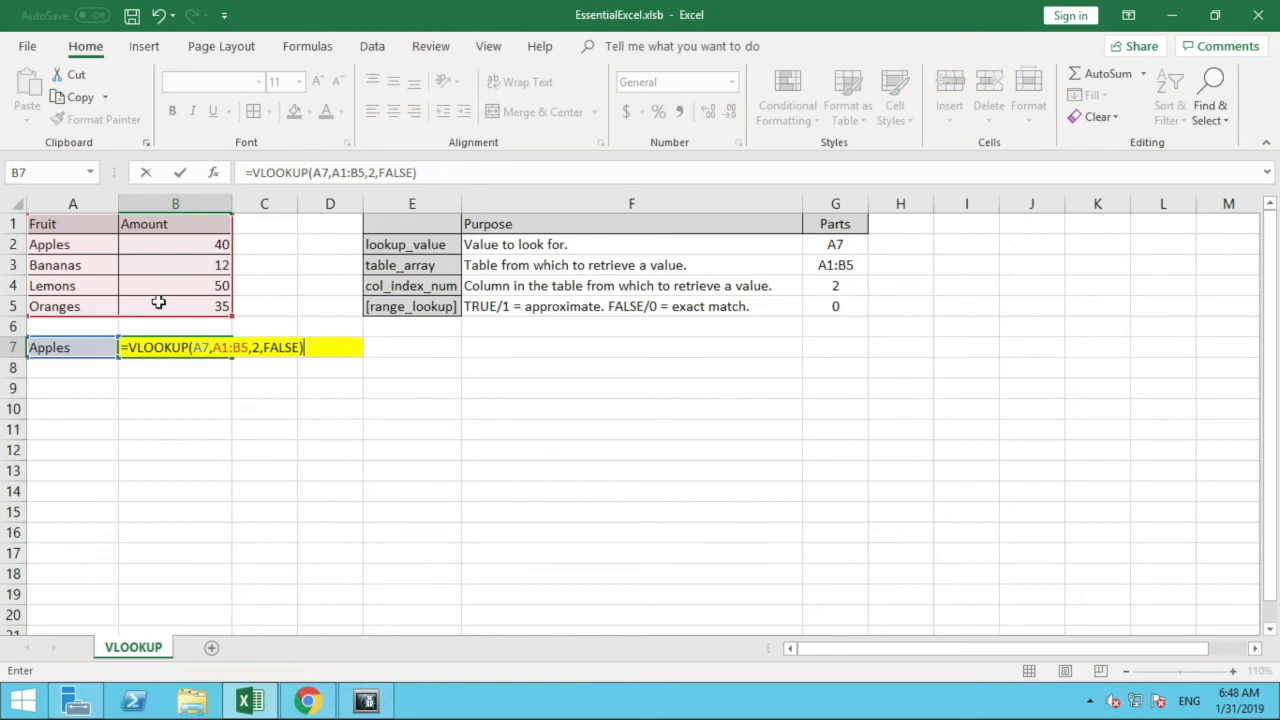
key("shift+Tab")
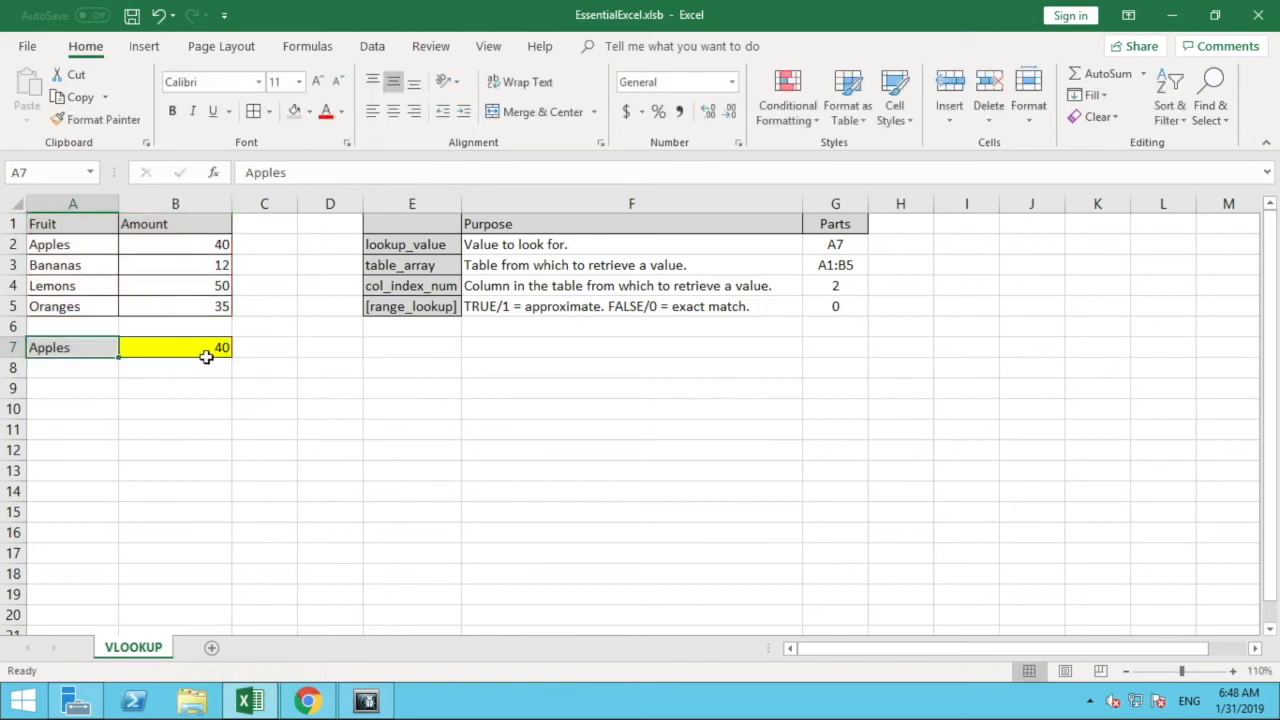
Step: Replace FALSE with 0 as the range_lookup argument of the VLOOKUP formula in B7
left_click(205, 357)
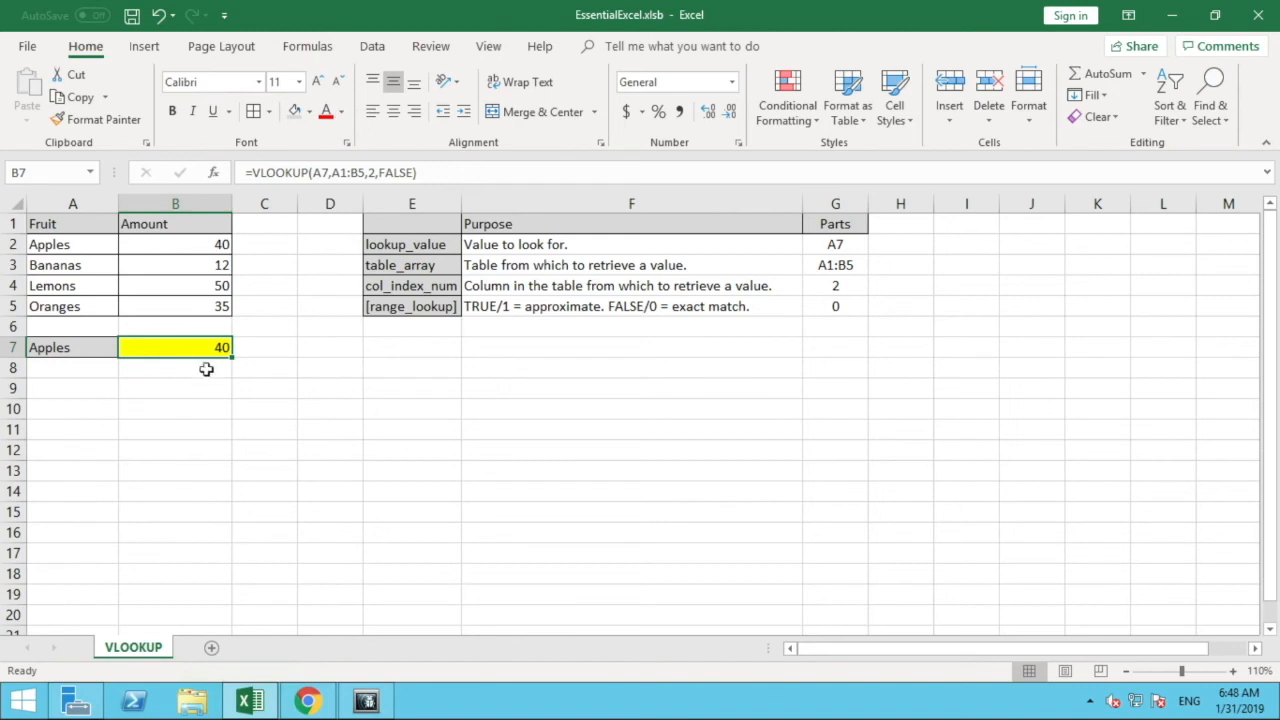
double_click(203, 348)
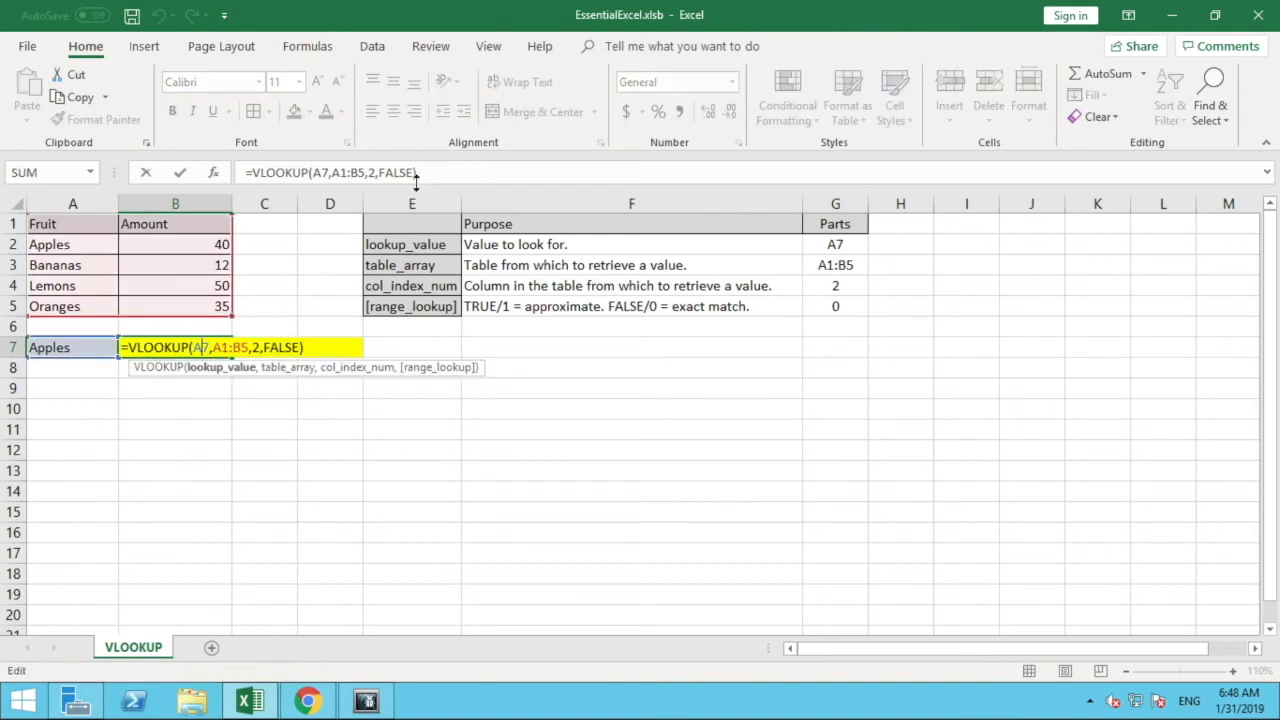
left_click_drag(415, 172, 383, 172)
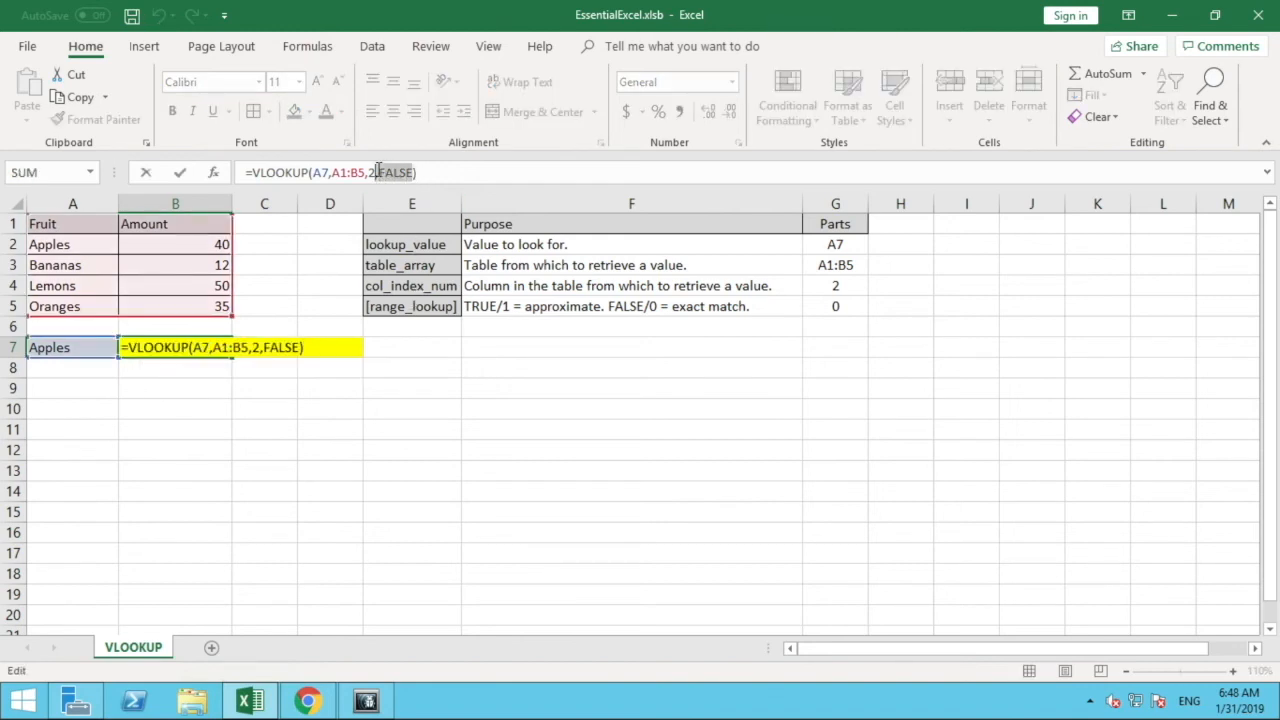
left_click(380, 172)
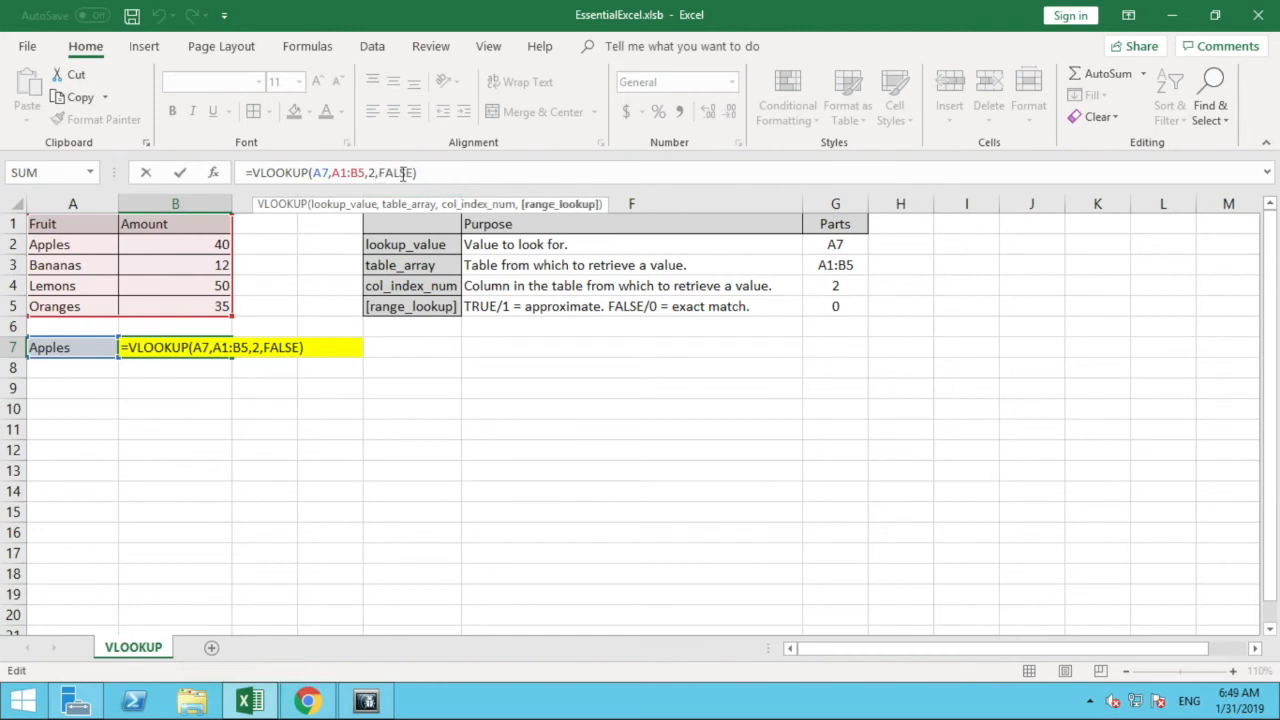
double_click(404, 172)
type("0")
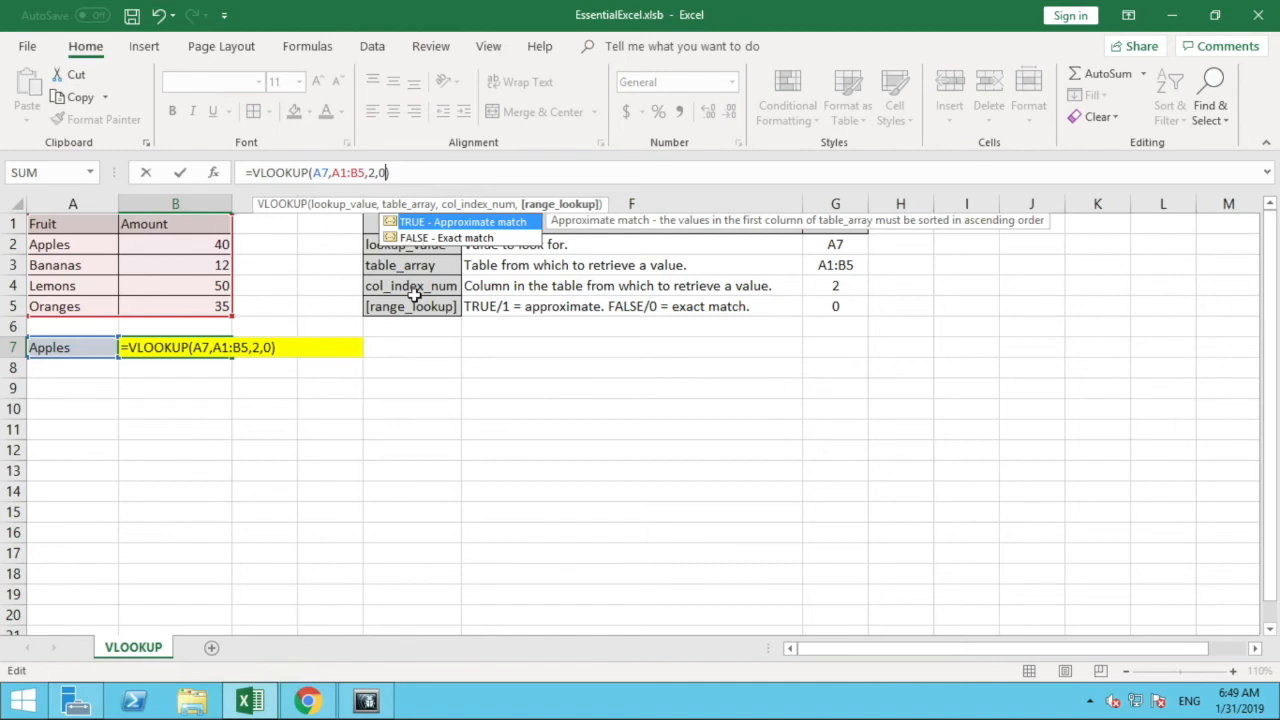
key("Return")
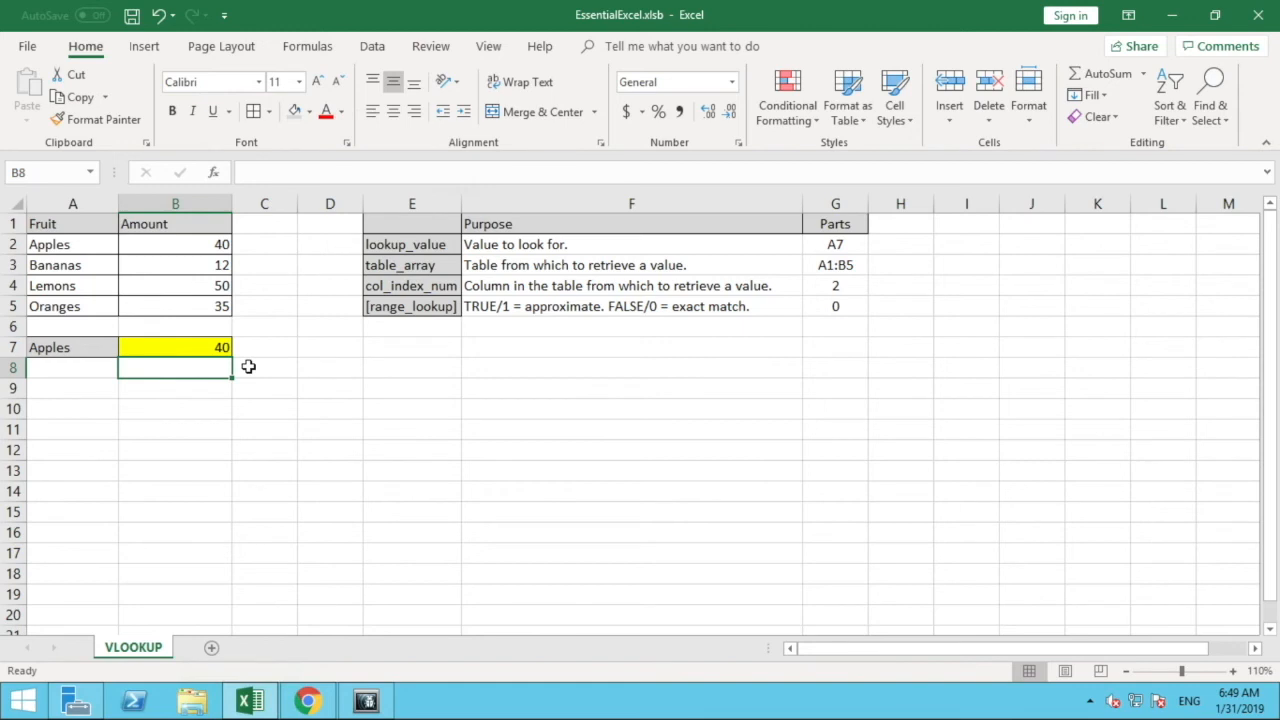
Step: Examine the formula in B7 and trace its lookup through the Fruit column and the Apples row A2:B2
left_click(200, 346)
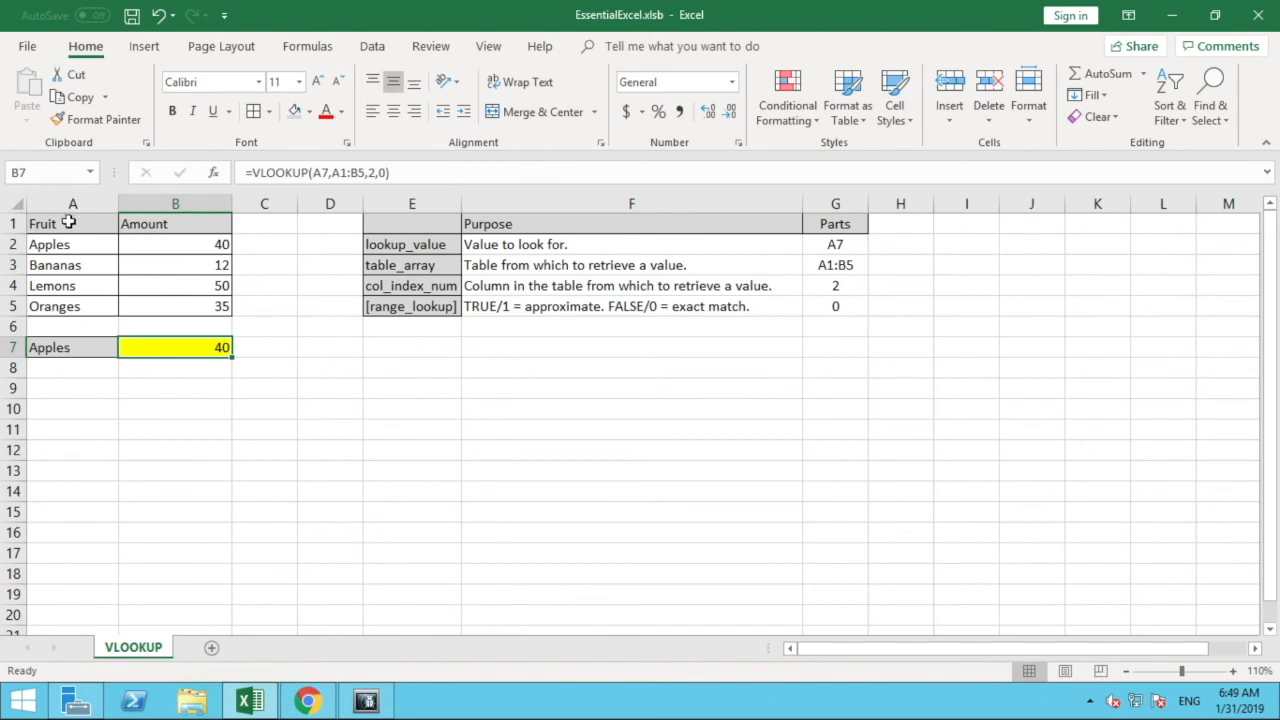
left_click_drag(68, 222, 68, 246)
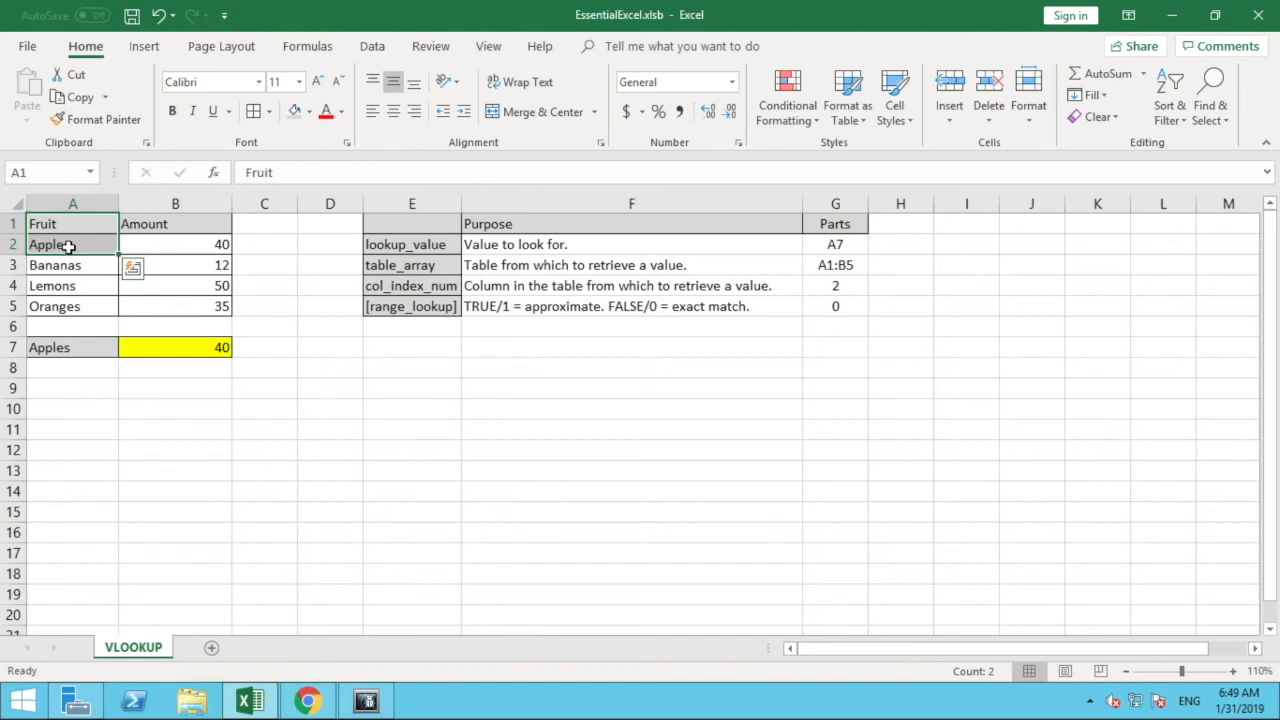
left_click(68, 246)
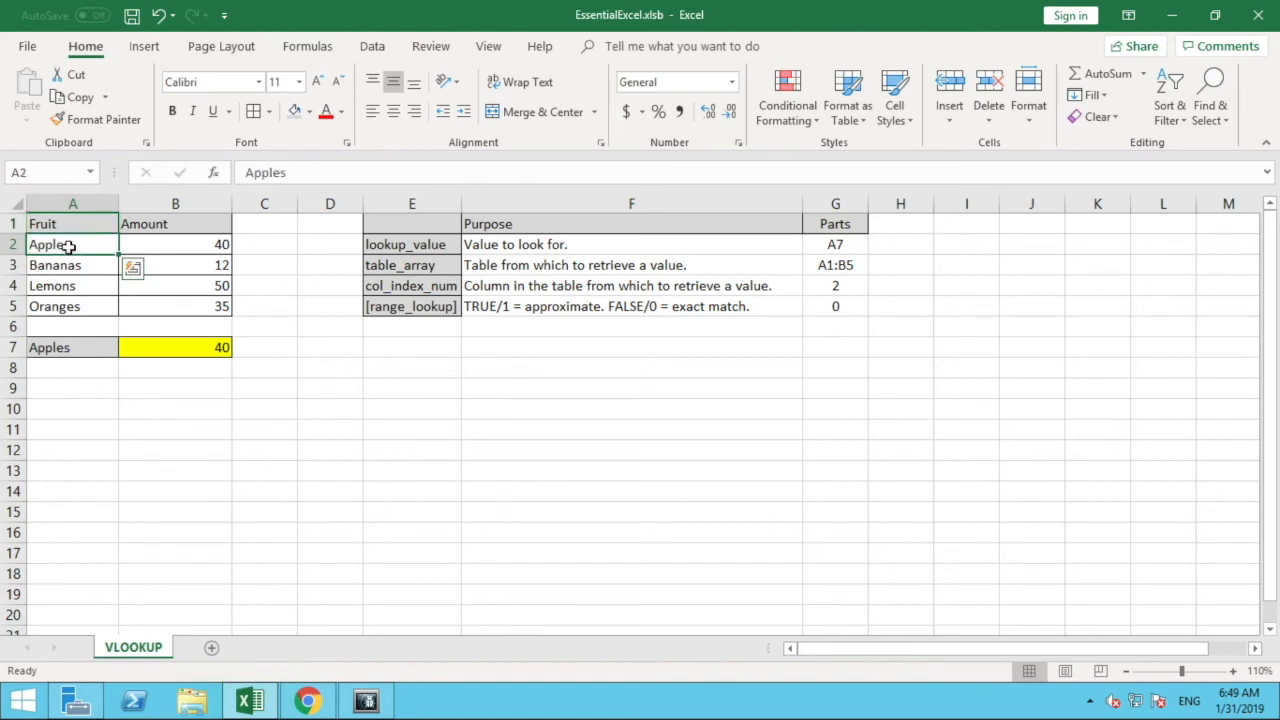
left_click(137, 244, "shift")
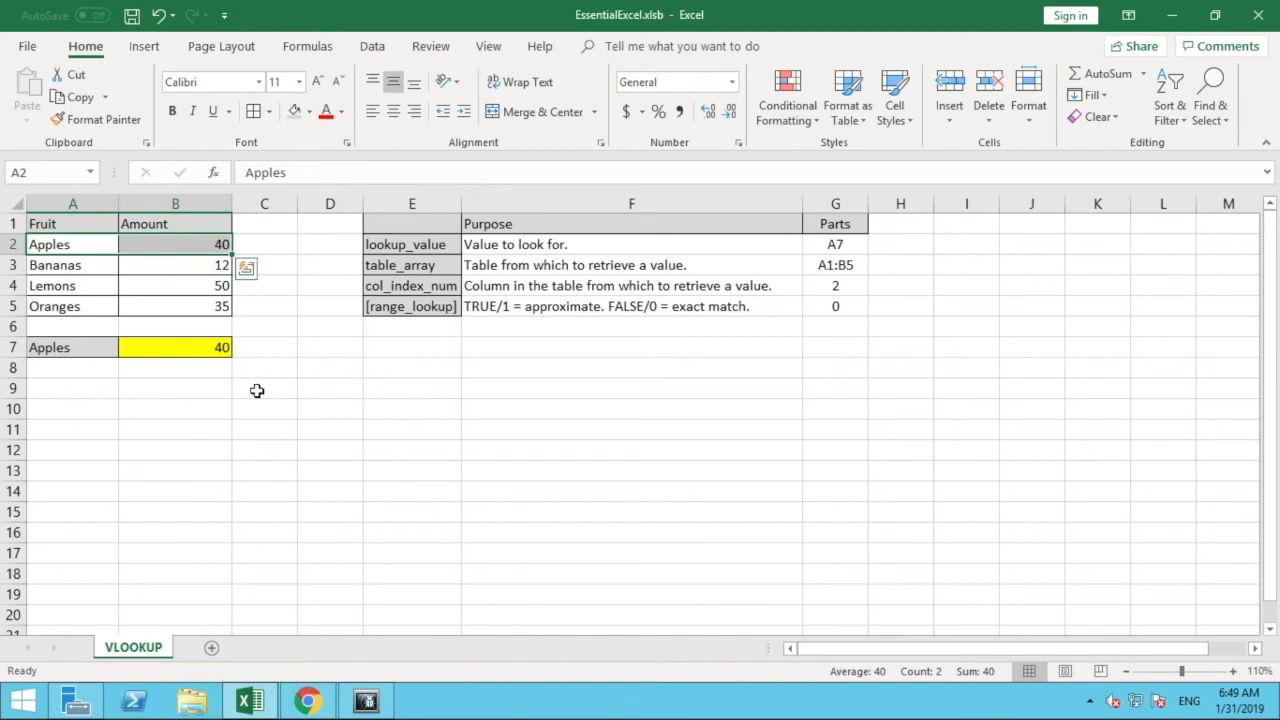
left_click(133, 353)
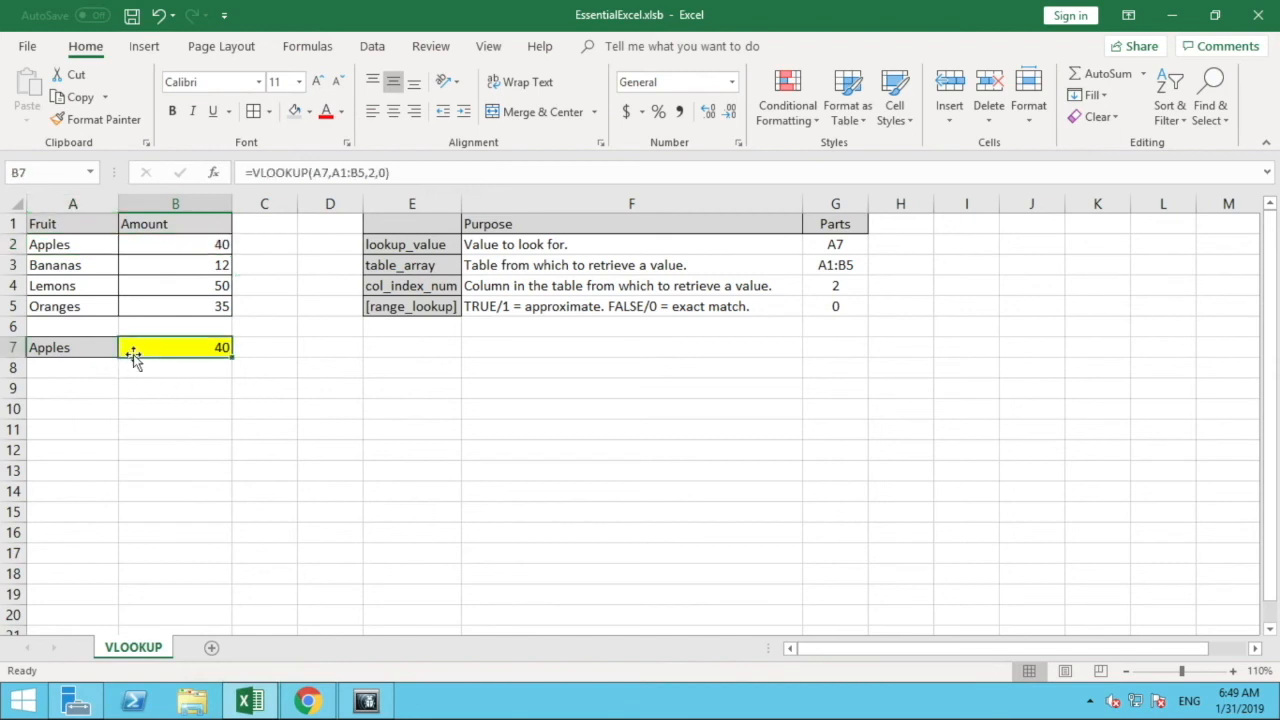
Step: Change the lookup value in cell A7 to Lemons
left_click(73, 347)
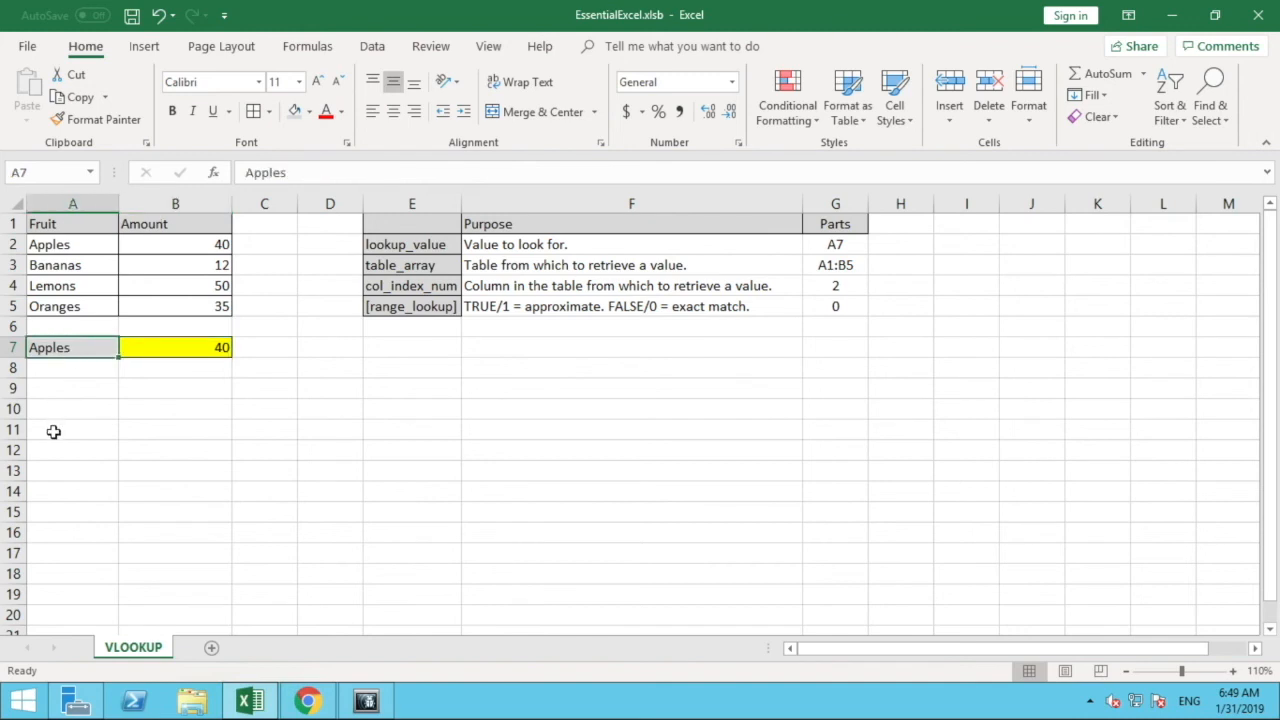
type("Lem")
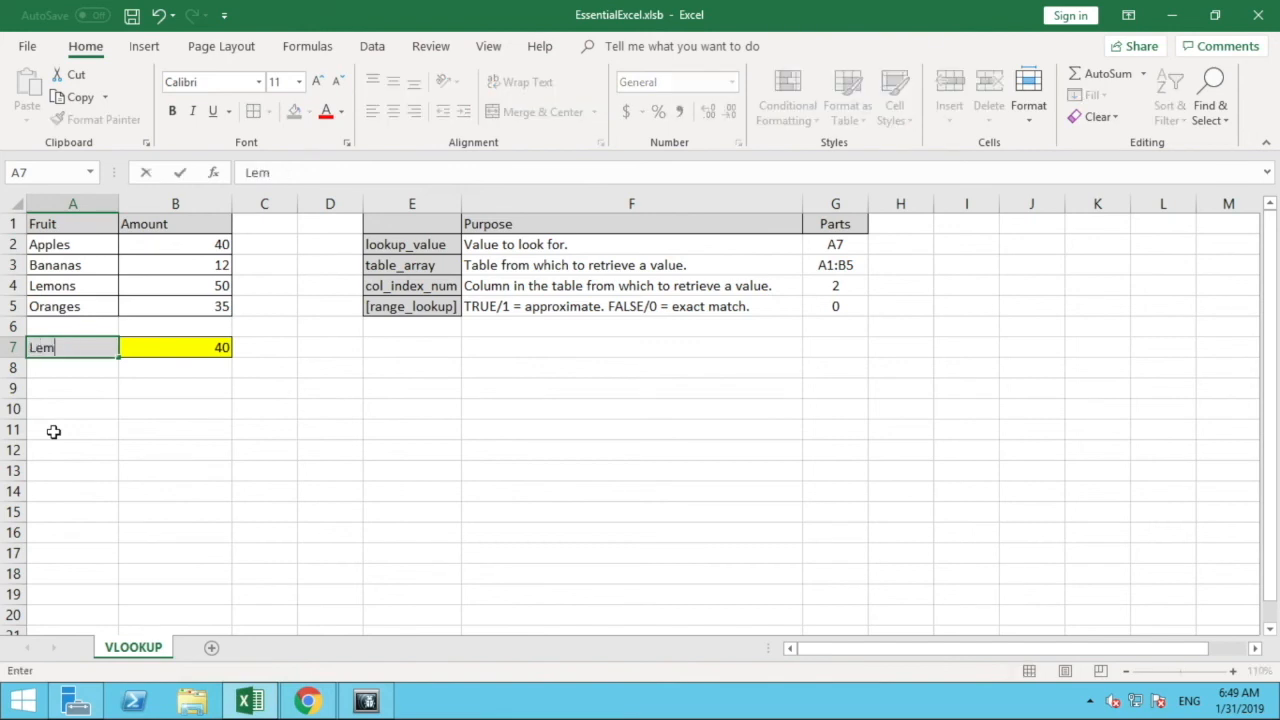
type("ons")
key("Return")
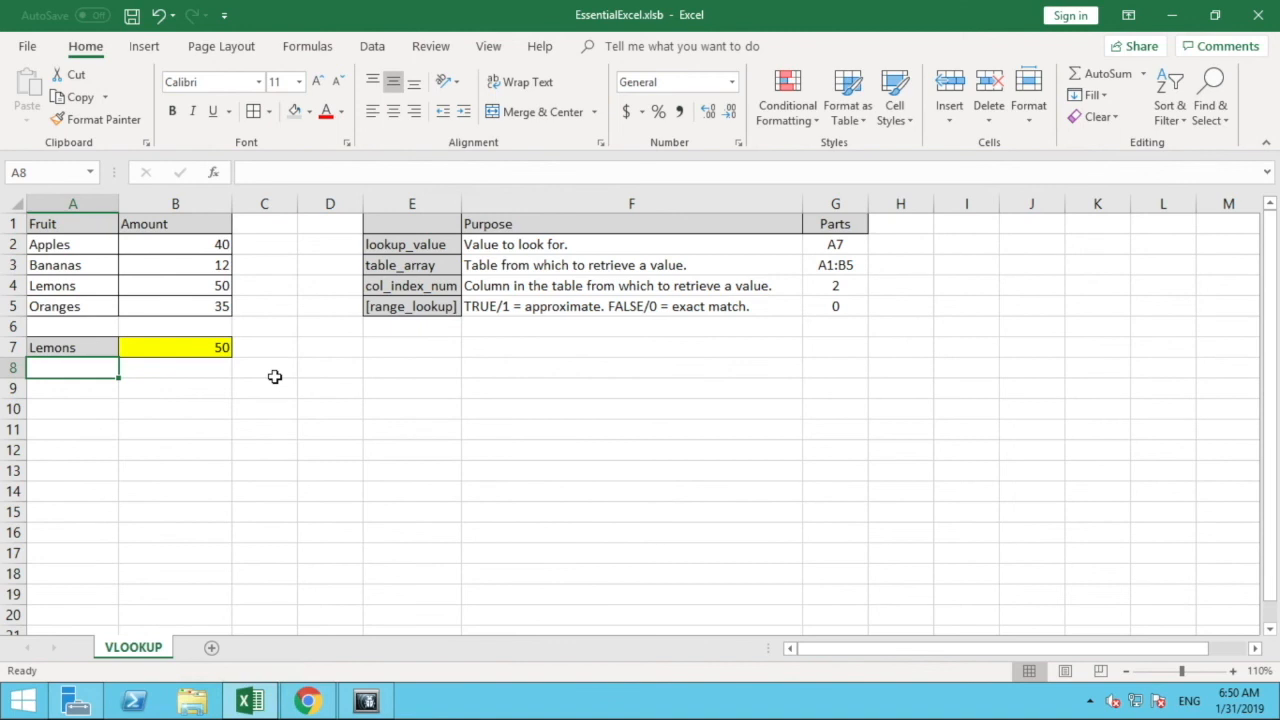
Step: Insert a new column before the Amount column and give it the heading Colour in B1
left_click(167, 203)
right_click(167, 203)
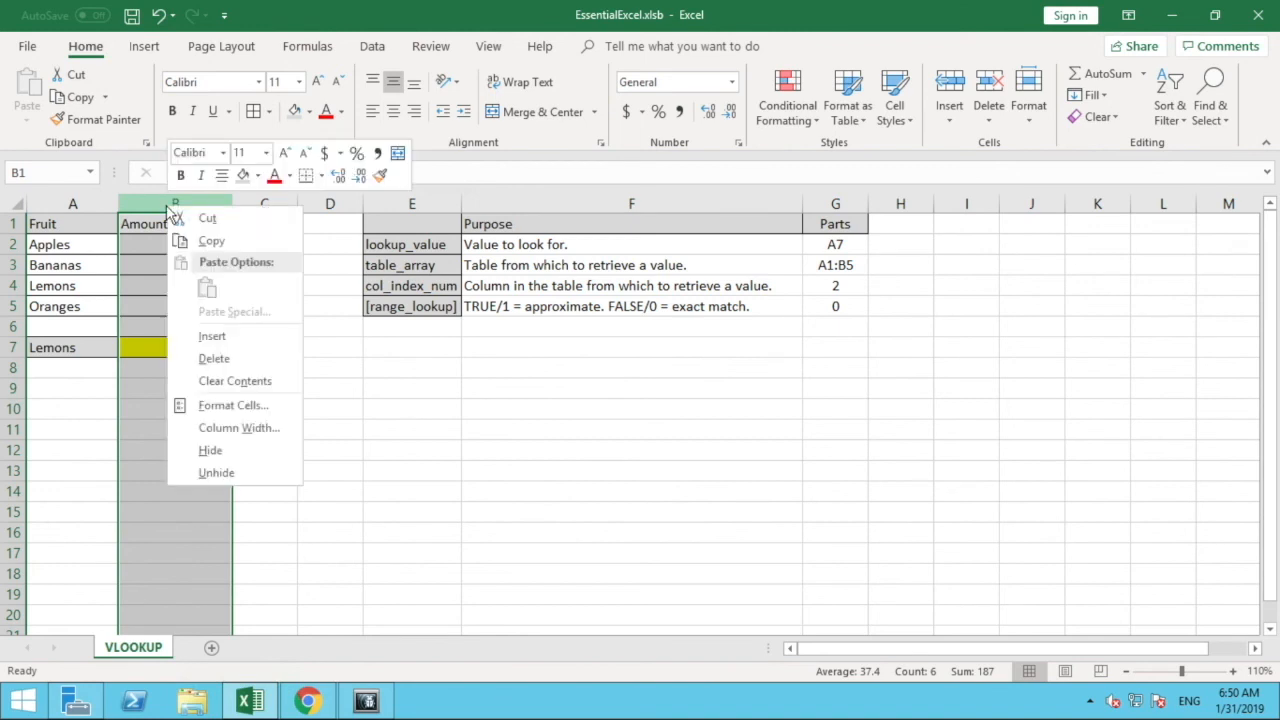
key("Escape")
key("ctrl+shift+plus")
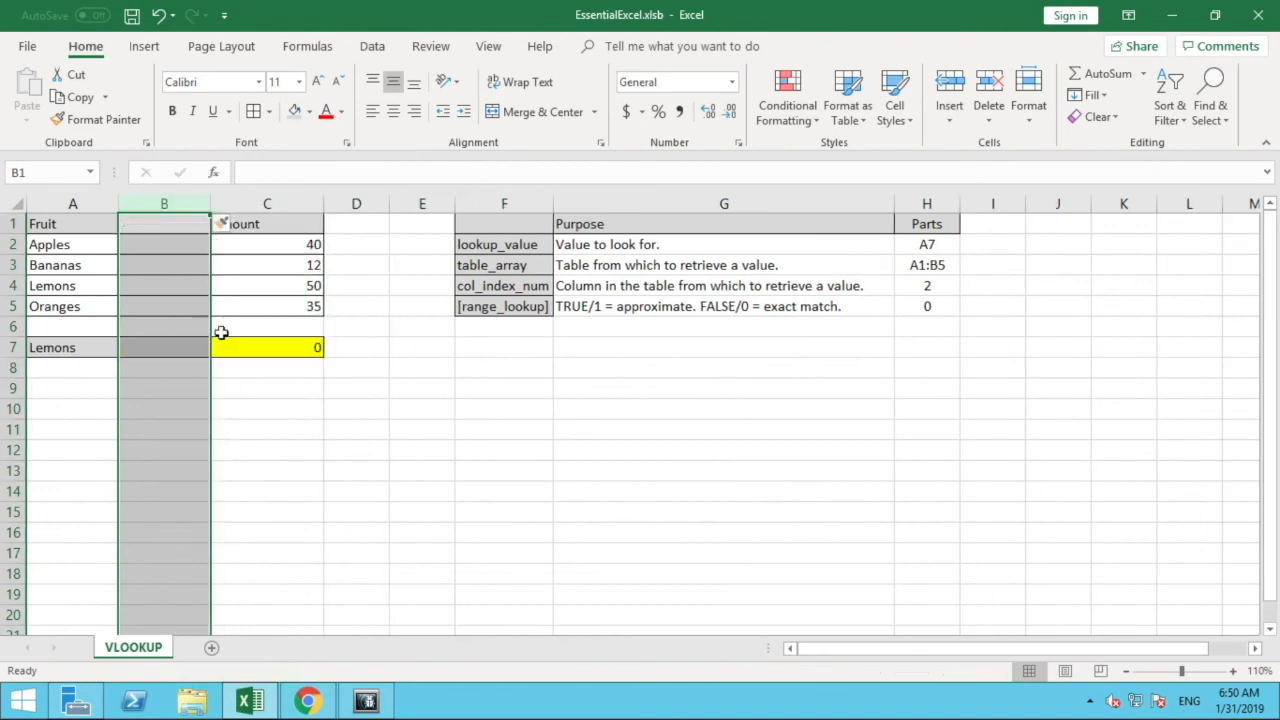
left_click(352, 424)
left_click(177, 228)
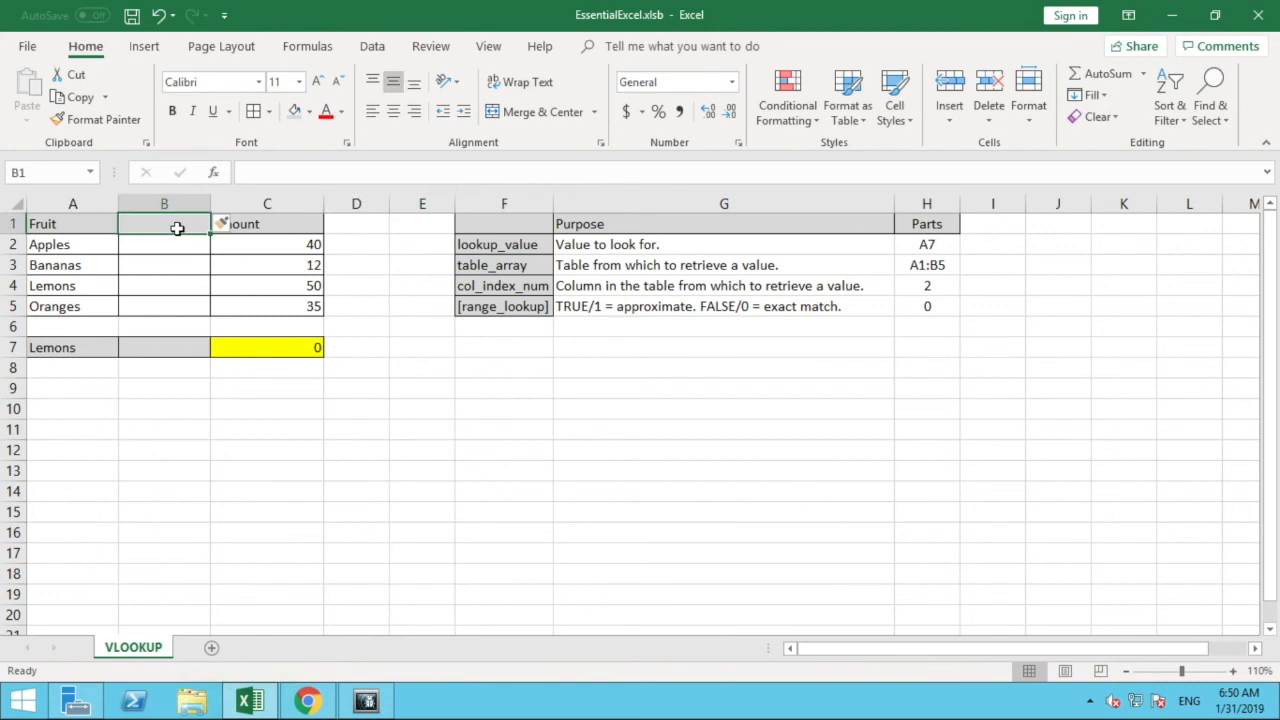
type("Colour")
key("Return")
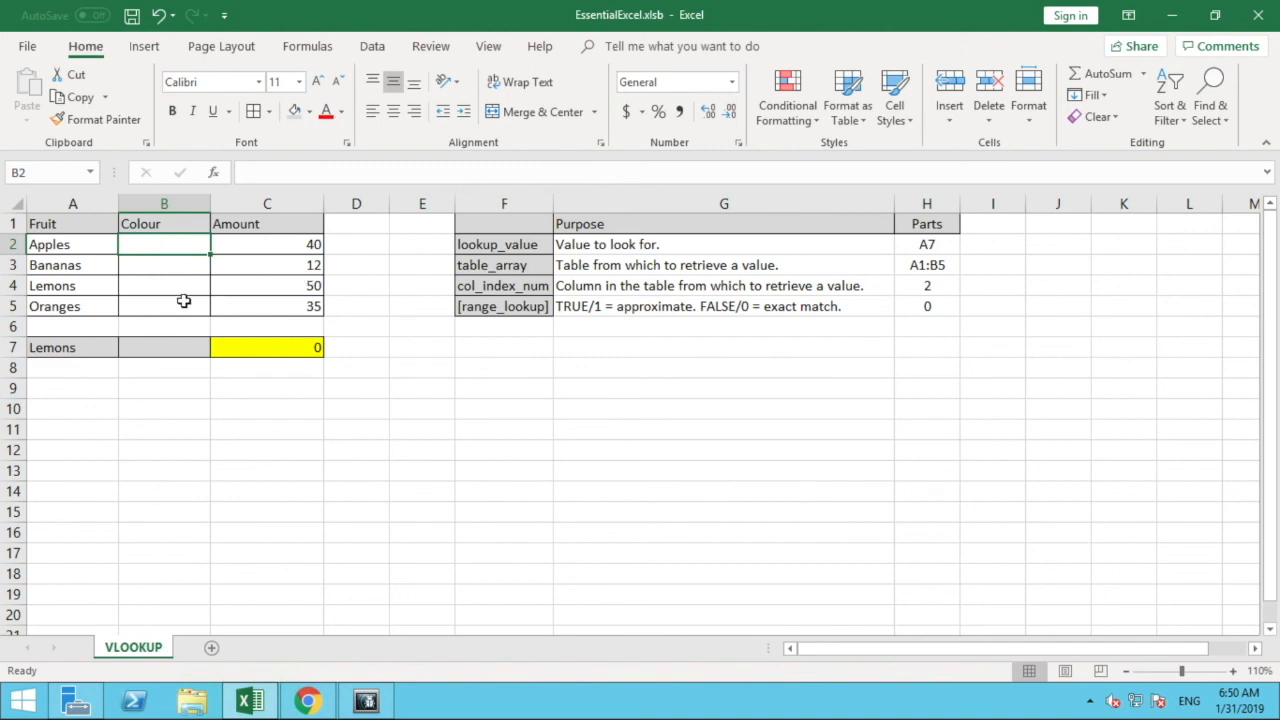
Step: Fill the Colour column B2:B5 with Green, Yellow, Yellow and Orange for the four fruits
type("Green")
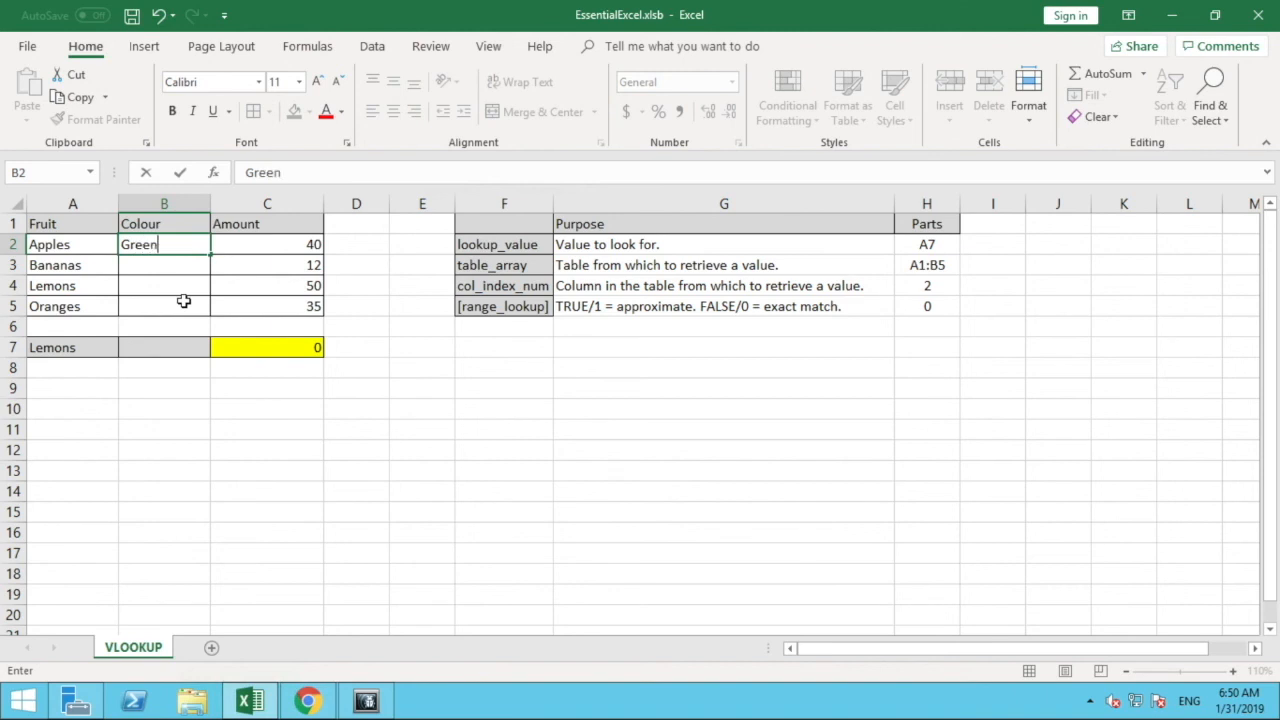
key("Return")
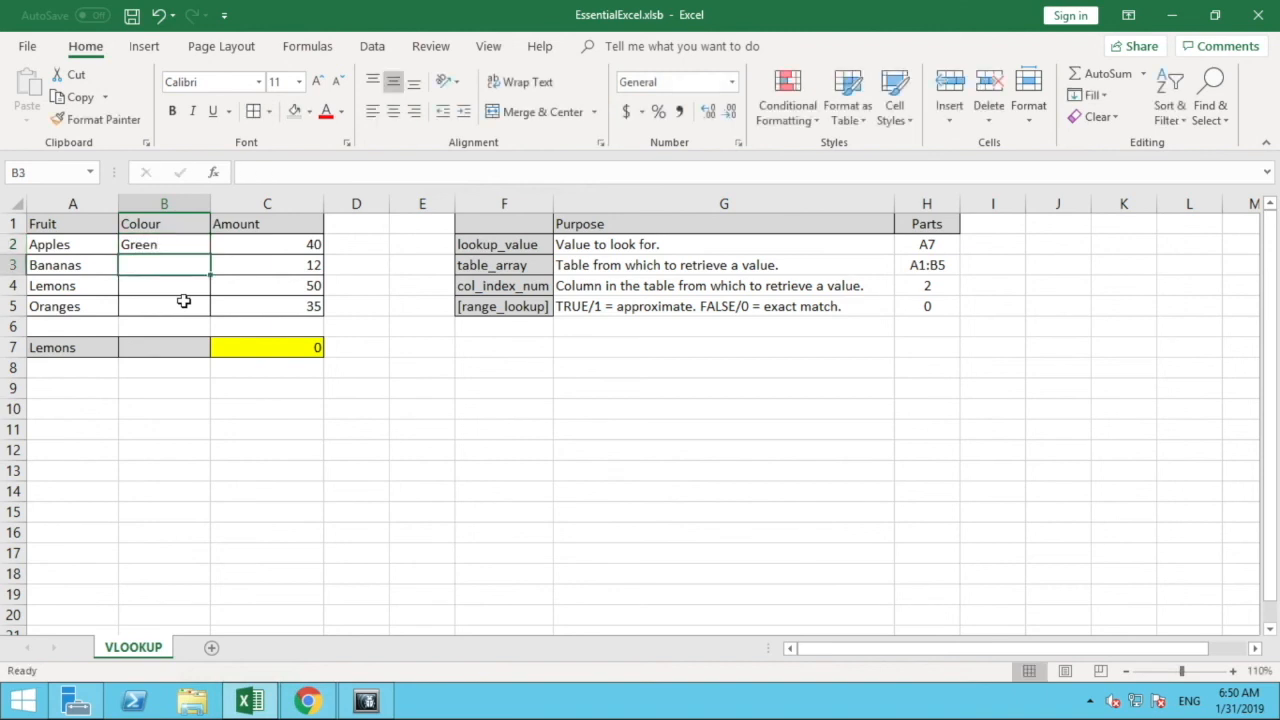
type("Yellow")
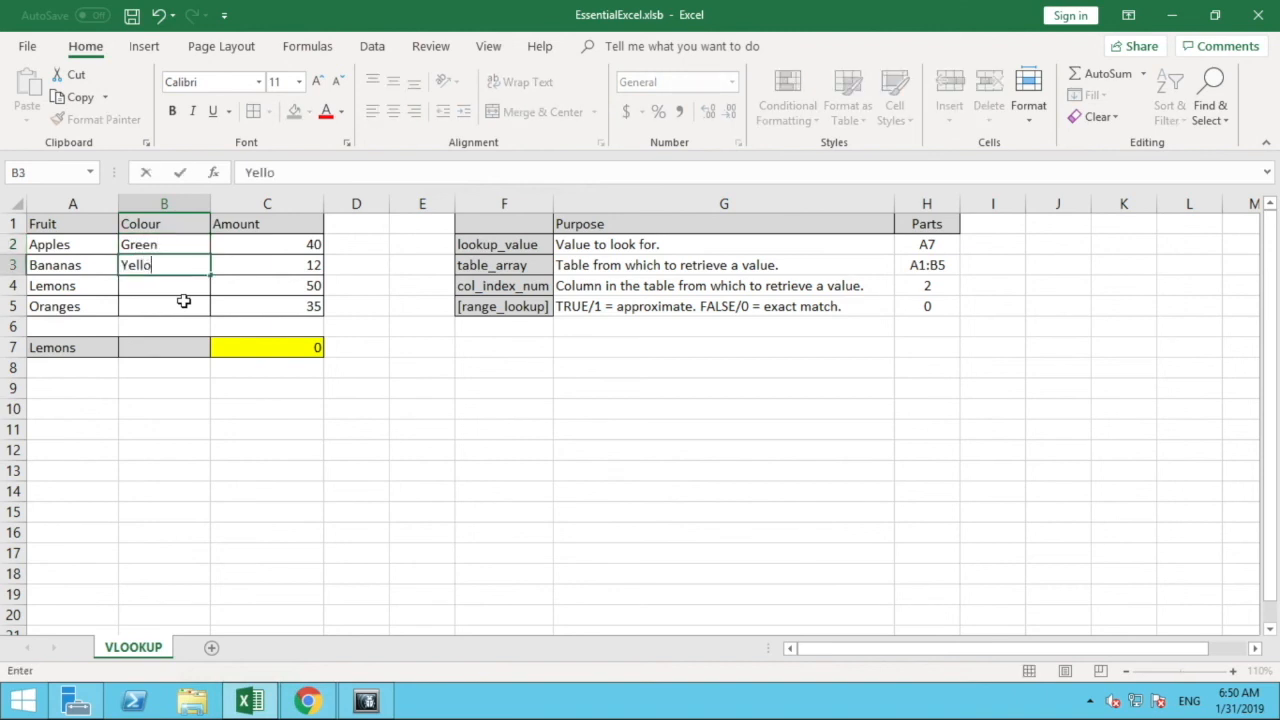
key("Return")
type("Yellow")
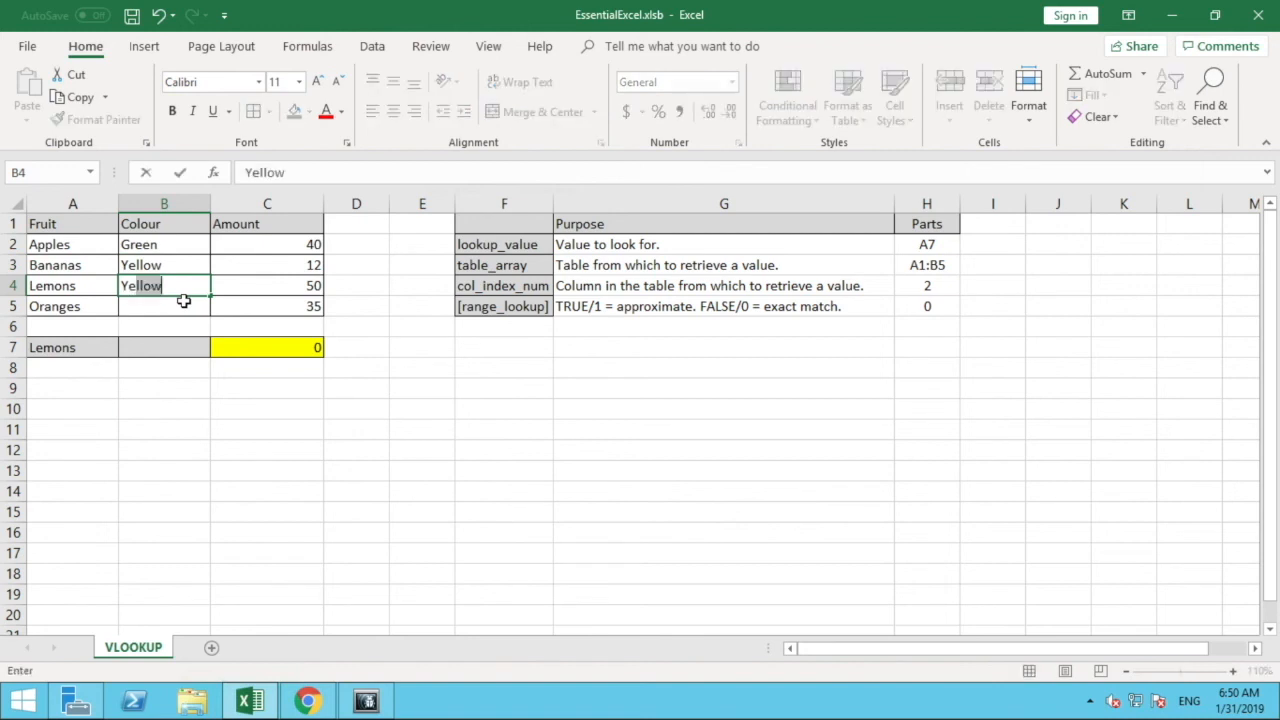
key("Return")
type("Orange")
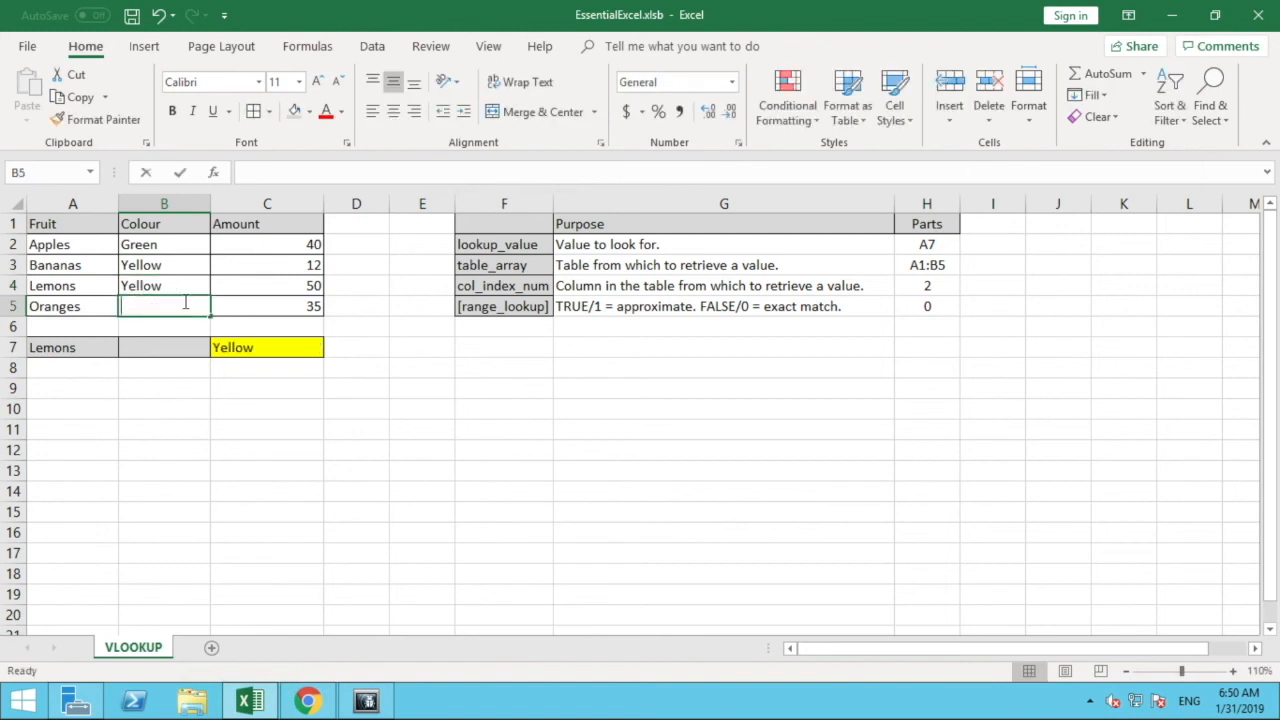
left_click(213, 409)
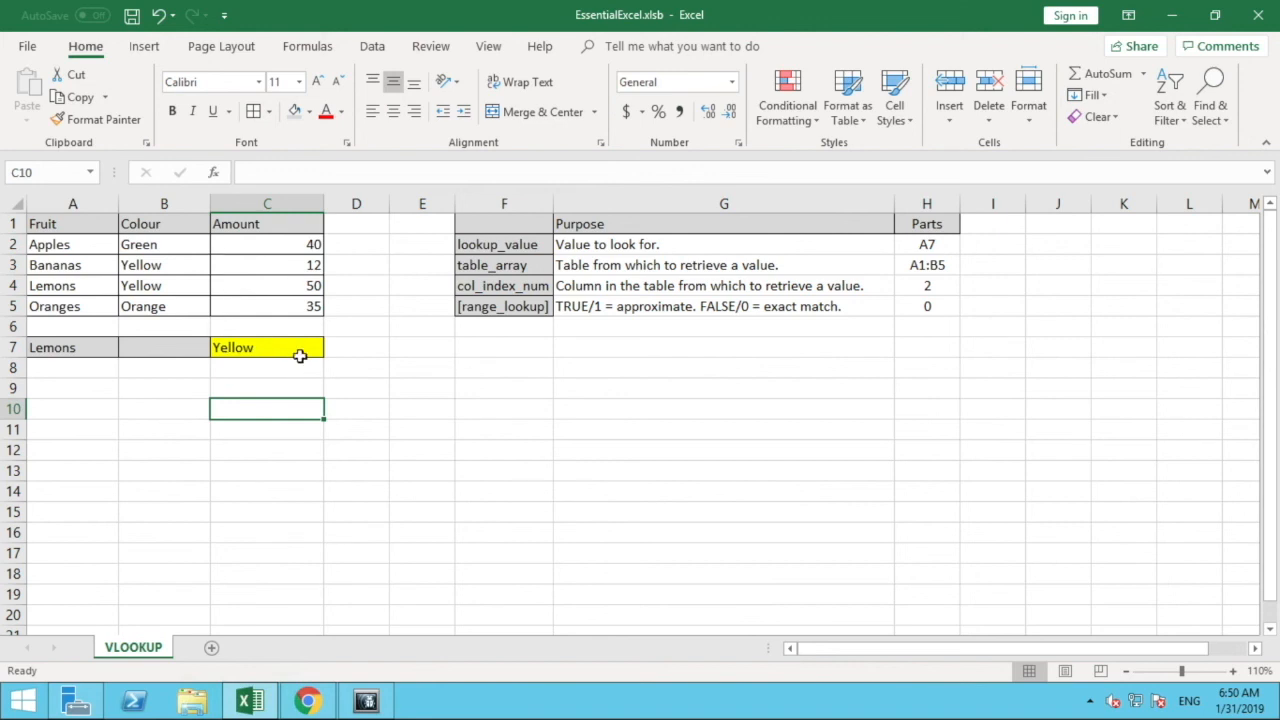
Step: Review the arguments of the VLOOKUP formula in C7 and set its column index number to 3
left_click(299, 352)
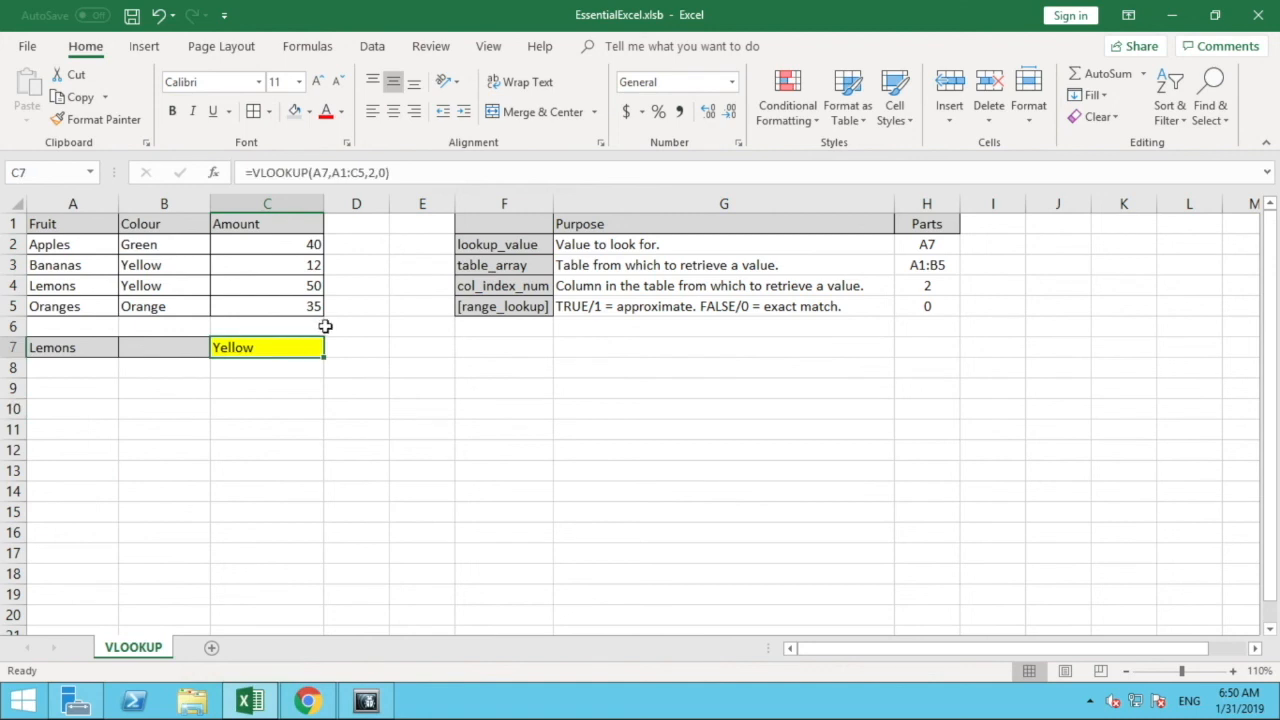
left_click(320, 173)
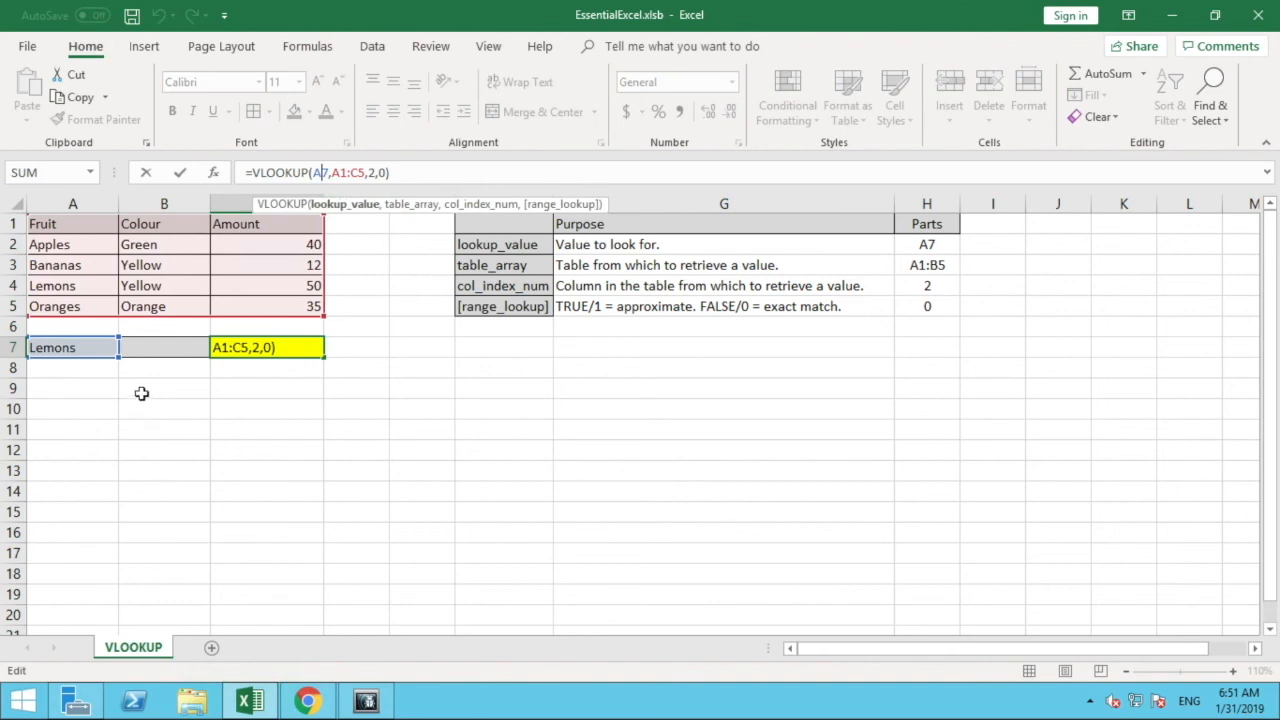
left_click(344, 173)
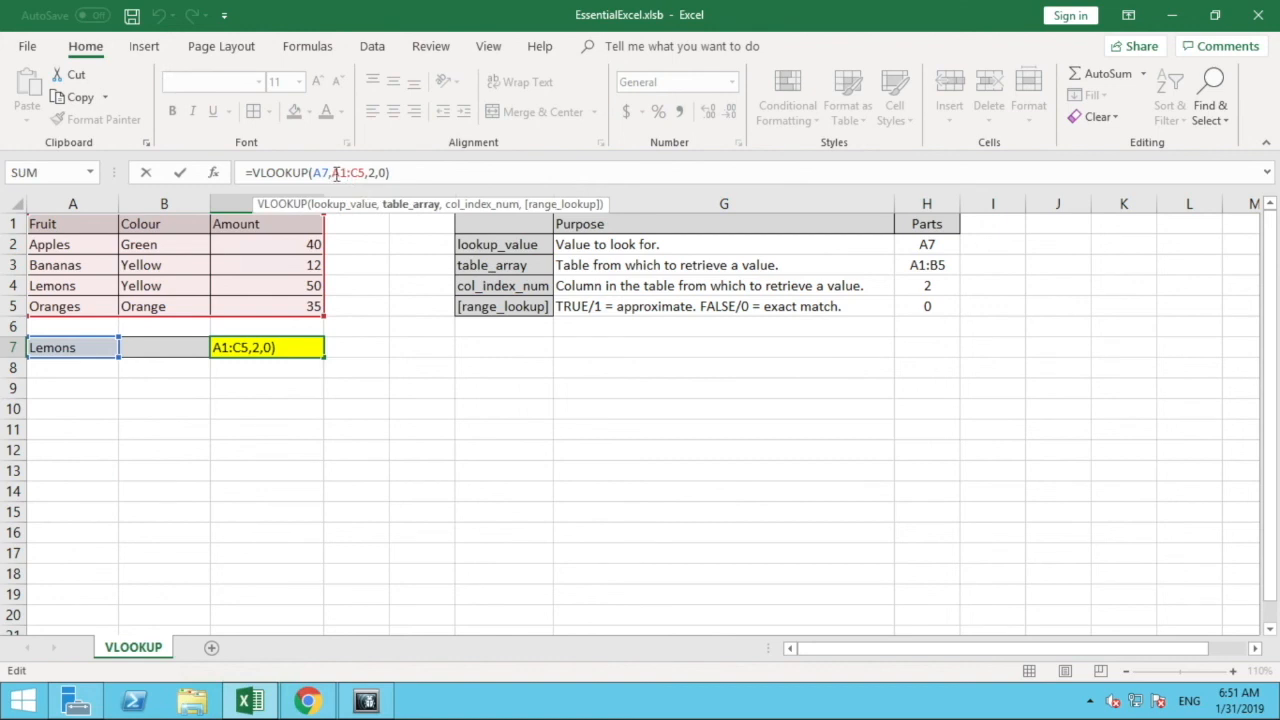
left_click_drag(332, 173, 364, 172)
left_click(374, 173)
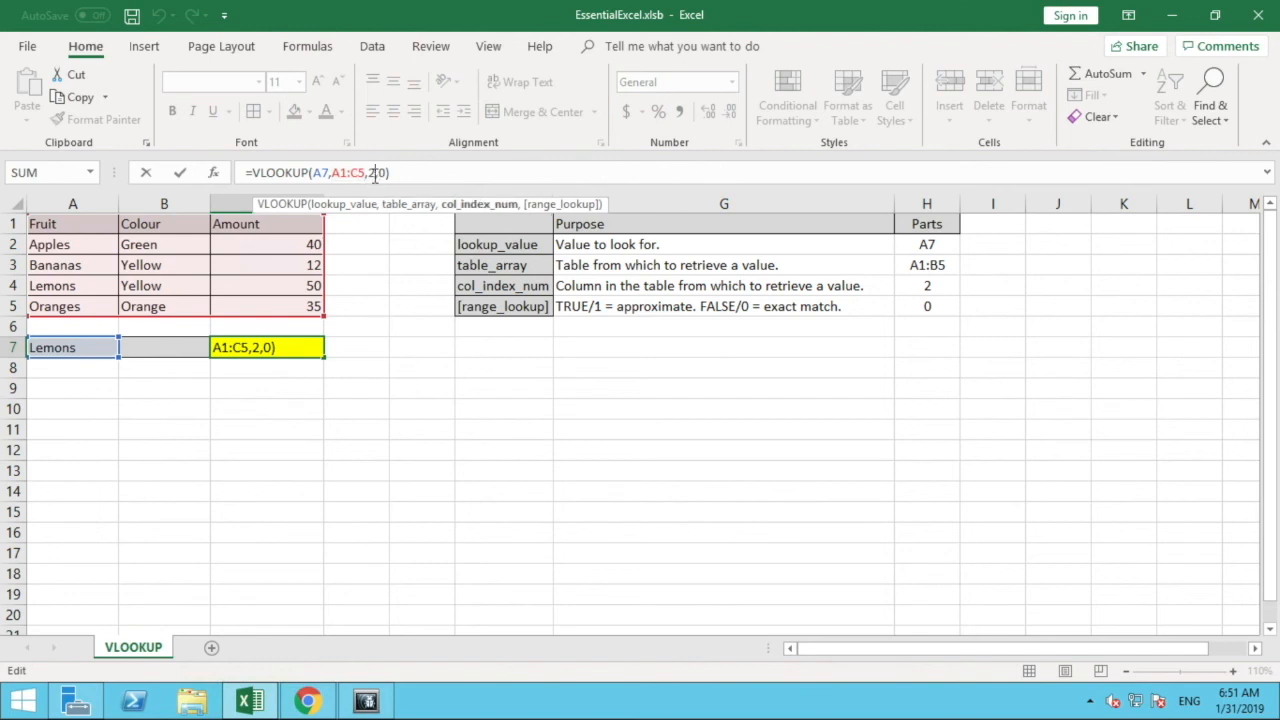
double_click(370, 173)
type("3")
key("Return")
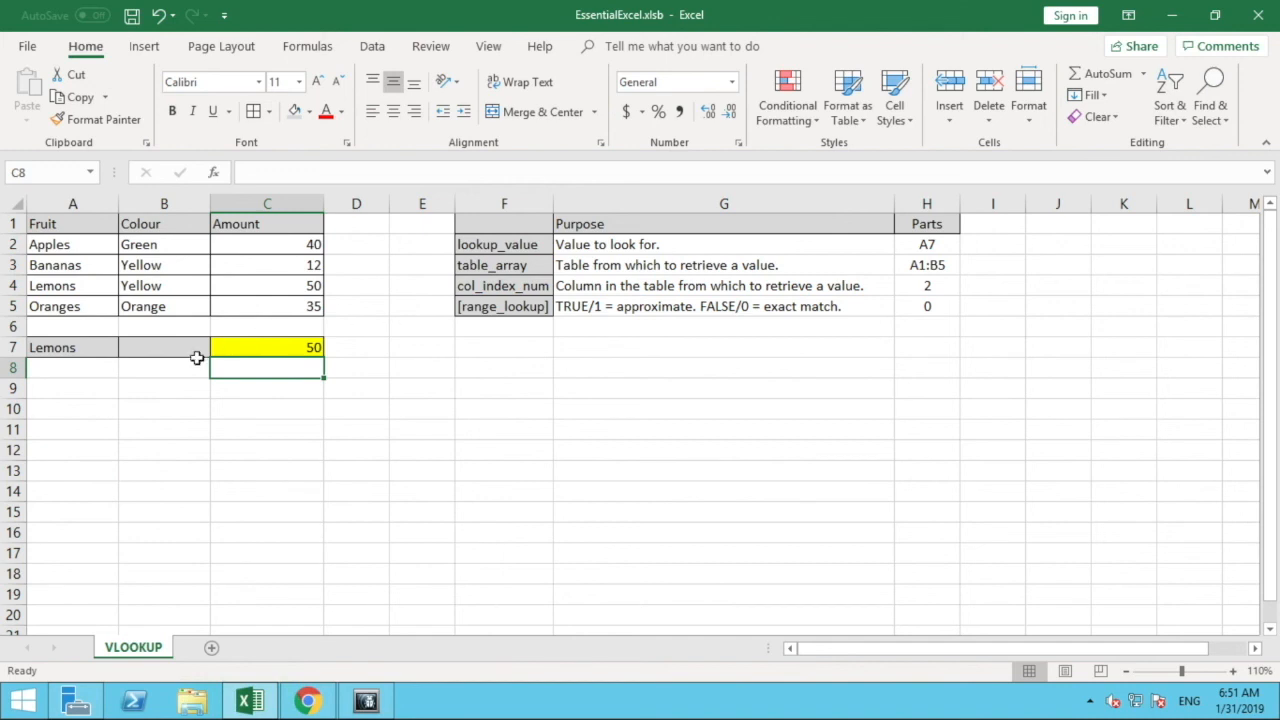
Step: Change the lookup value in A7 to Bananas and check the formula cell C7
left_click(95, 347)
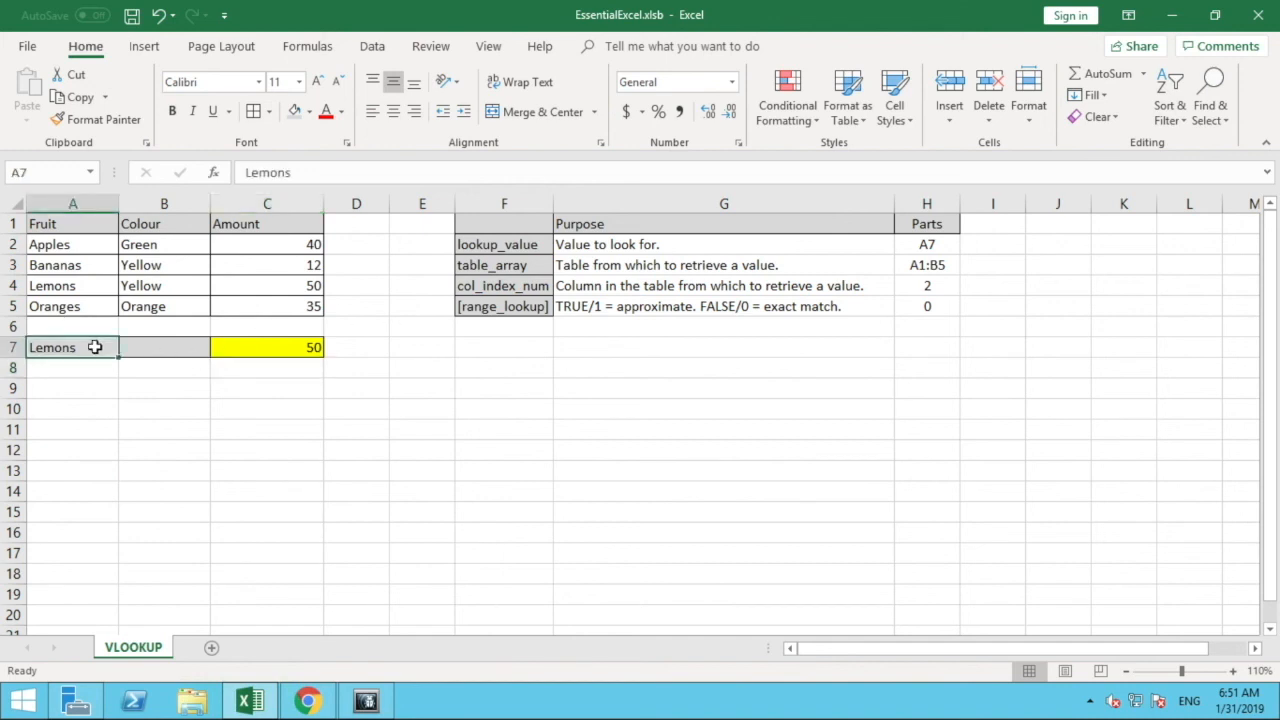
type("Ban")
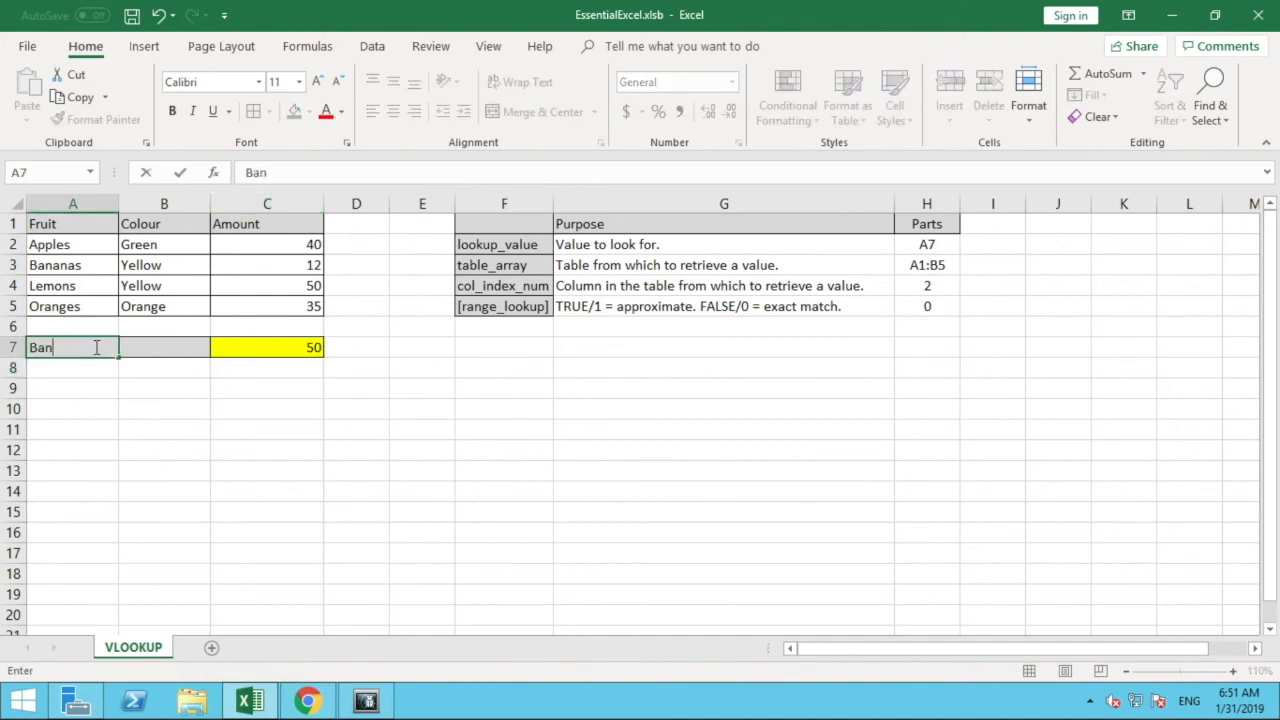
type("anas")
key("Return")
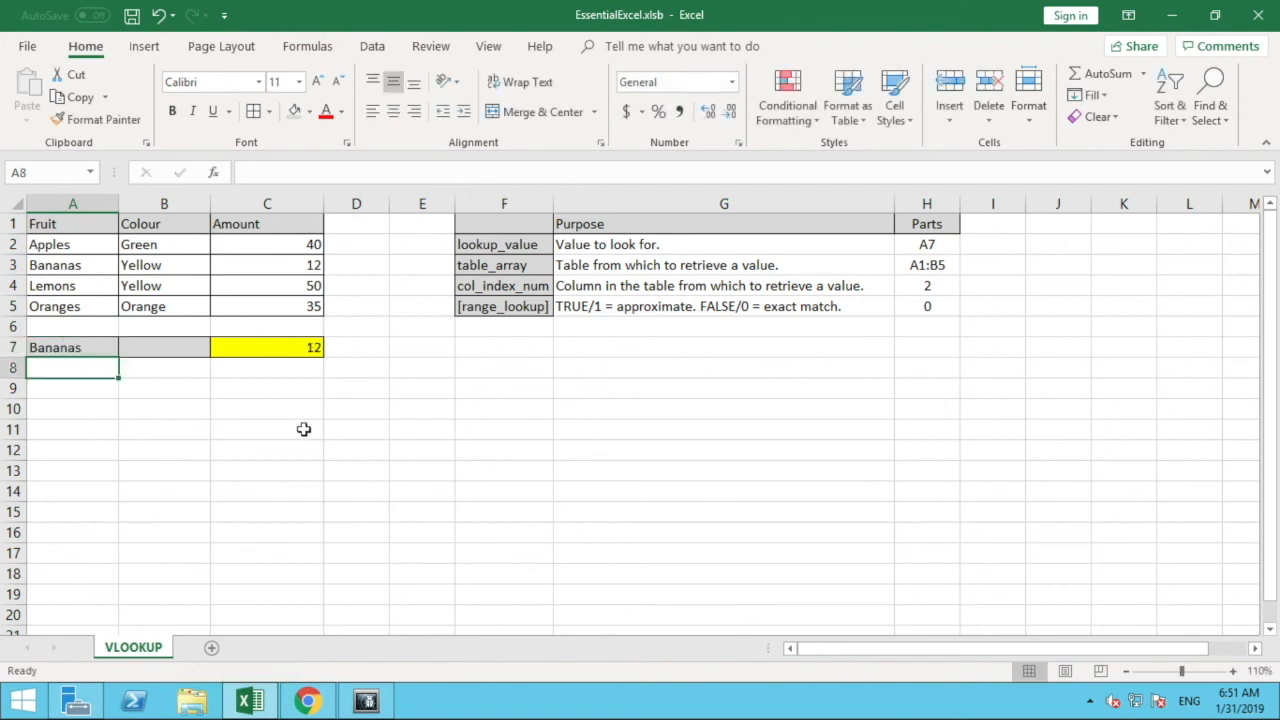
left_click(317, 347)
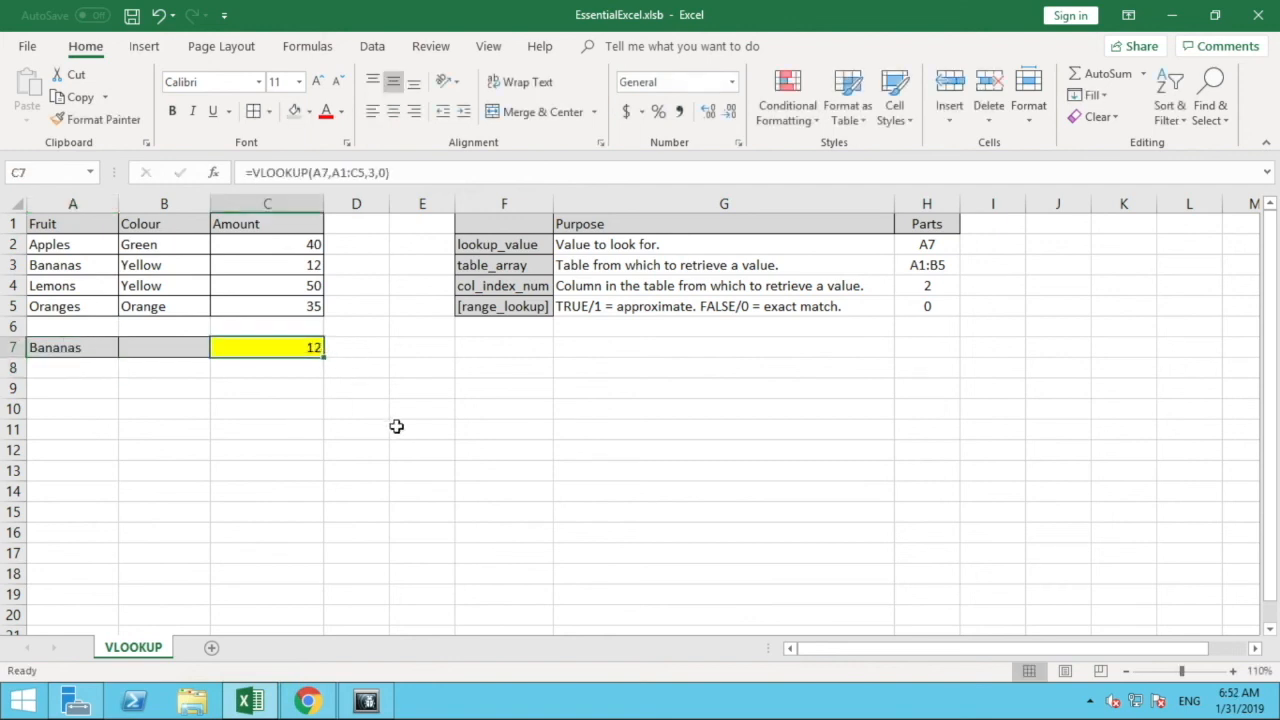